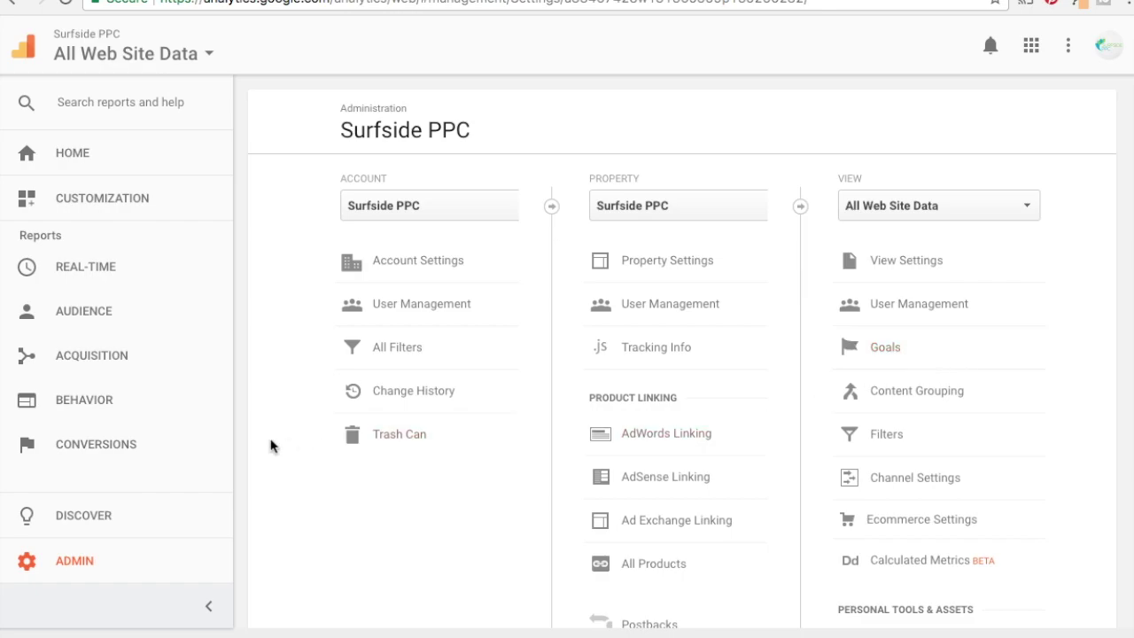
Open Conversions > Goals > Overview, follow 'Set up goals' to Admin Goals, and open the Solutions Gallery.
click(94, 454)
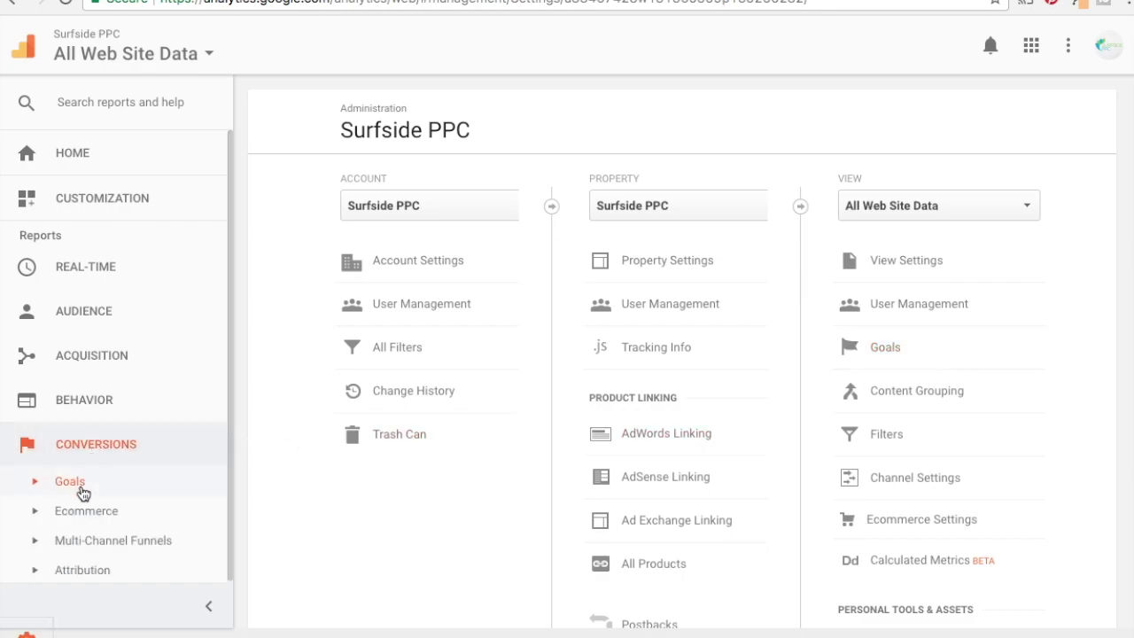
click(79, 491)
click(78, 515)
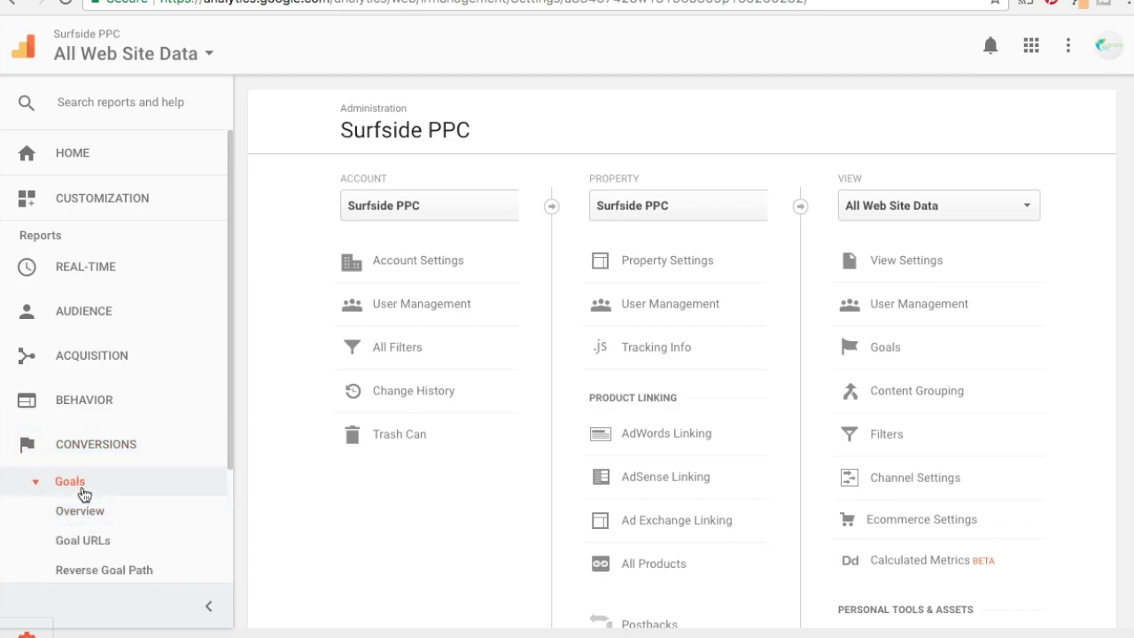
click(890, 348)
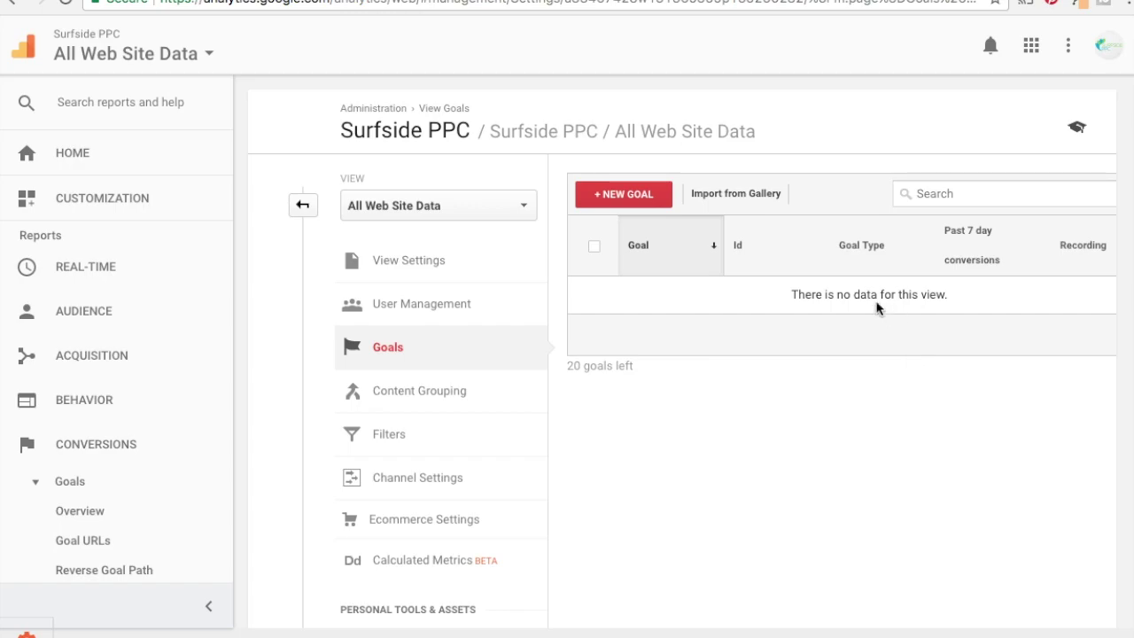
click(74, 518)
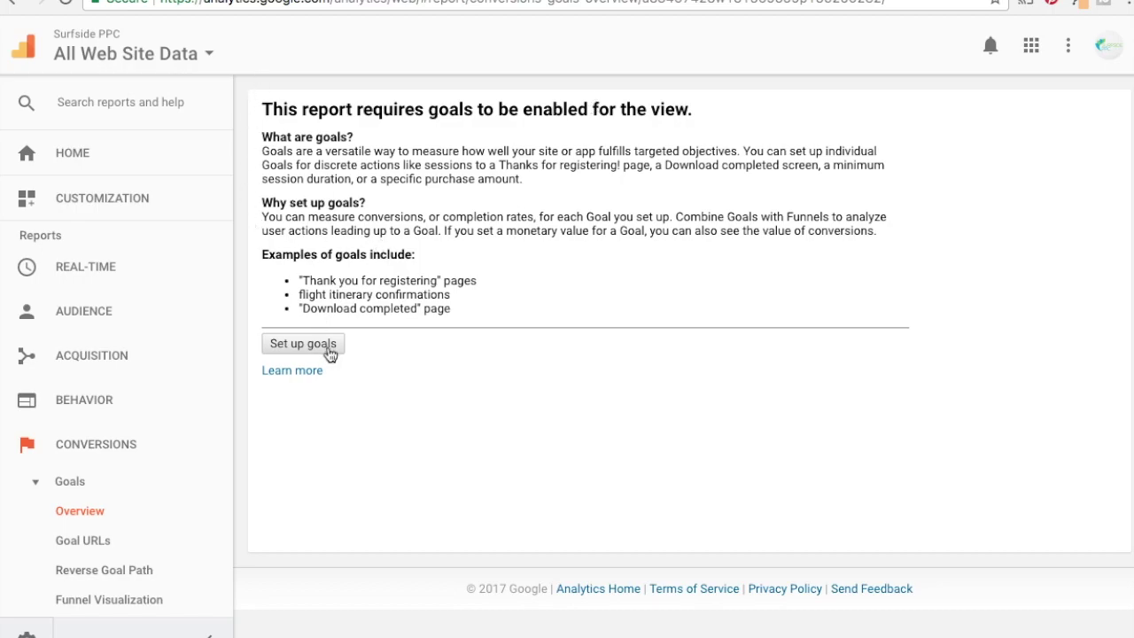
click(324, 350)
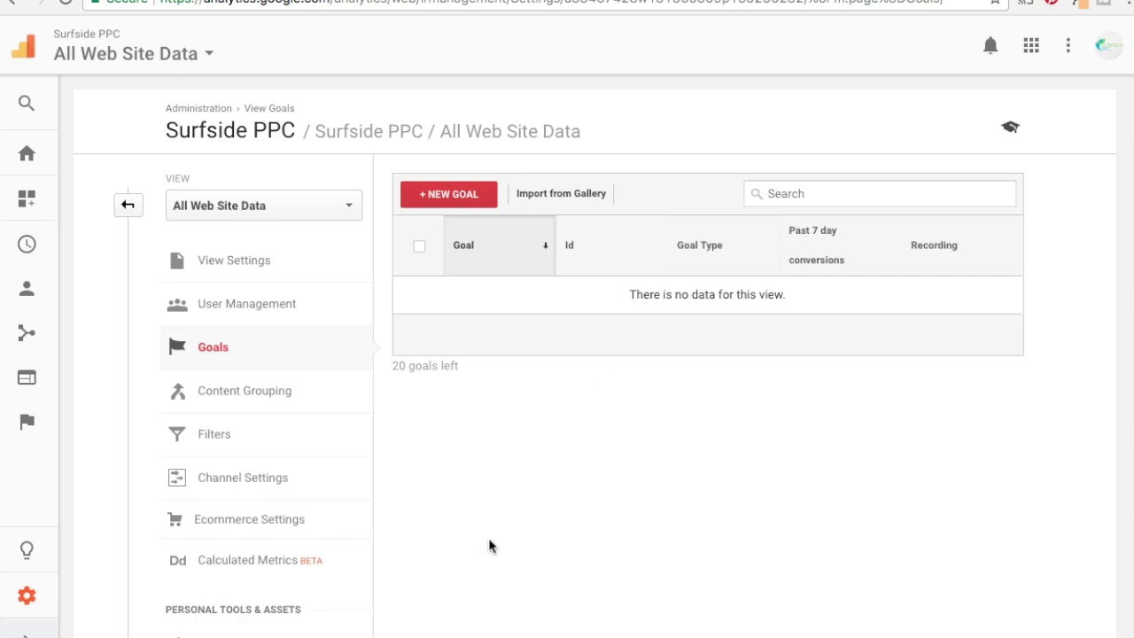
click(576, 200)
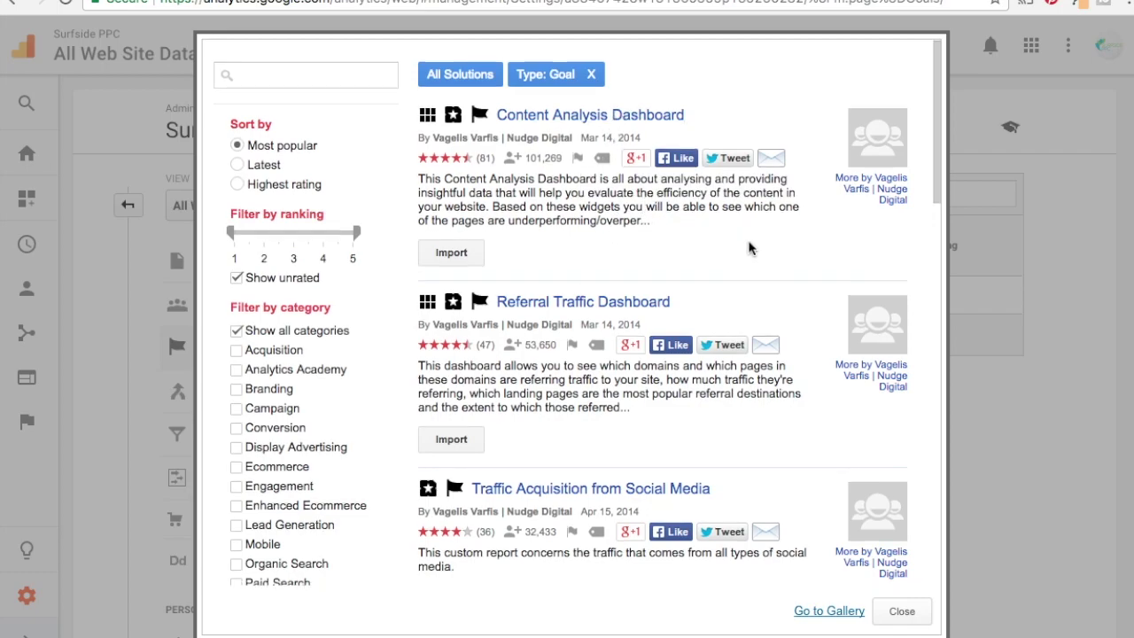
scroll(753, 241, down, 1)
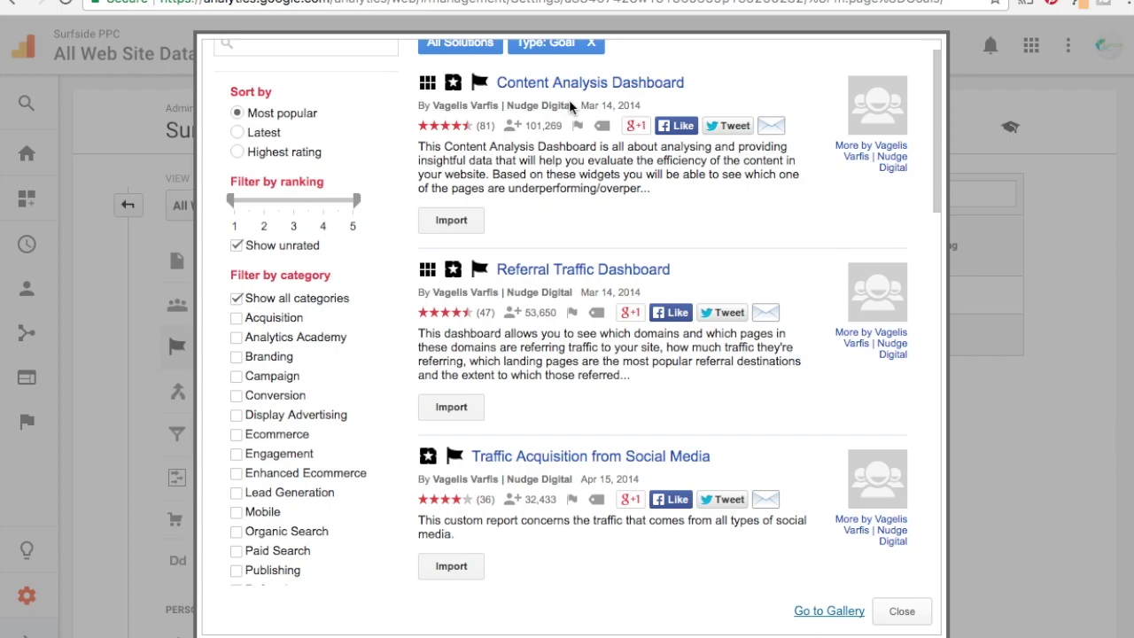
click(889, 615)
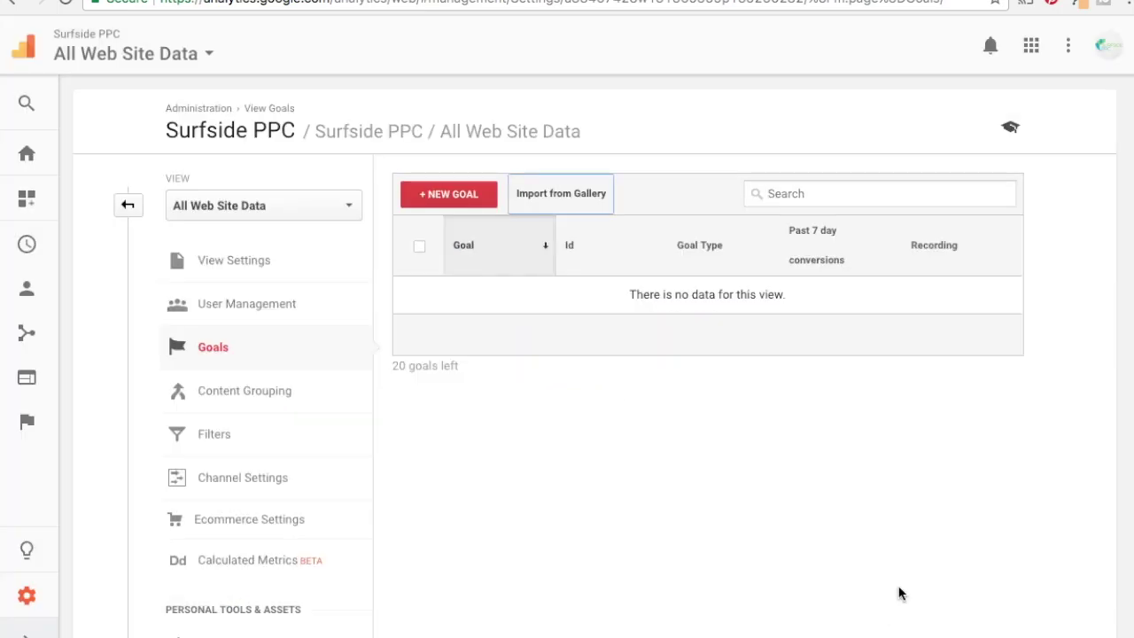
Start a new goal and pick the Become a partner template after trying the others.
click(459, 198)
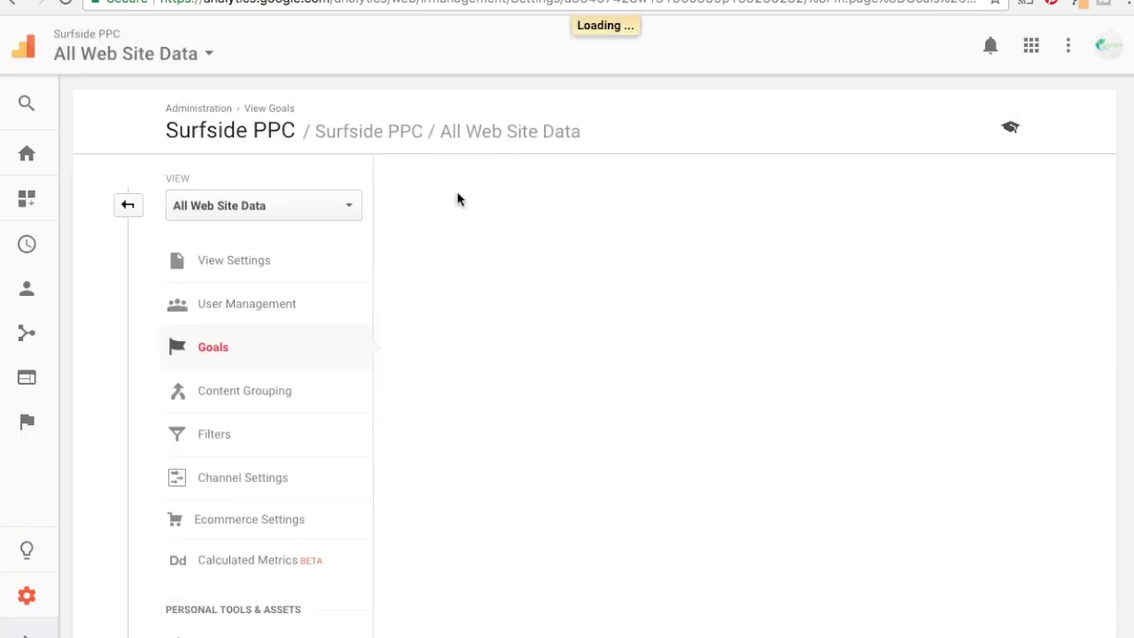
scroll(1039, 329, down, 2)
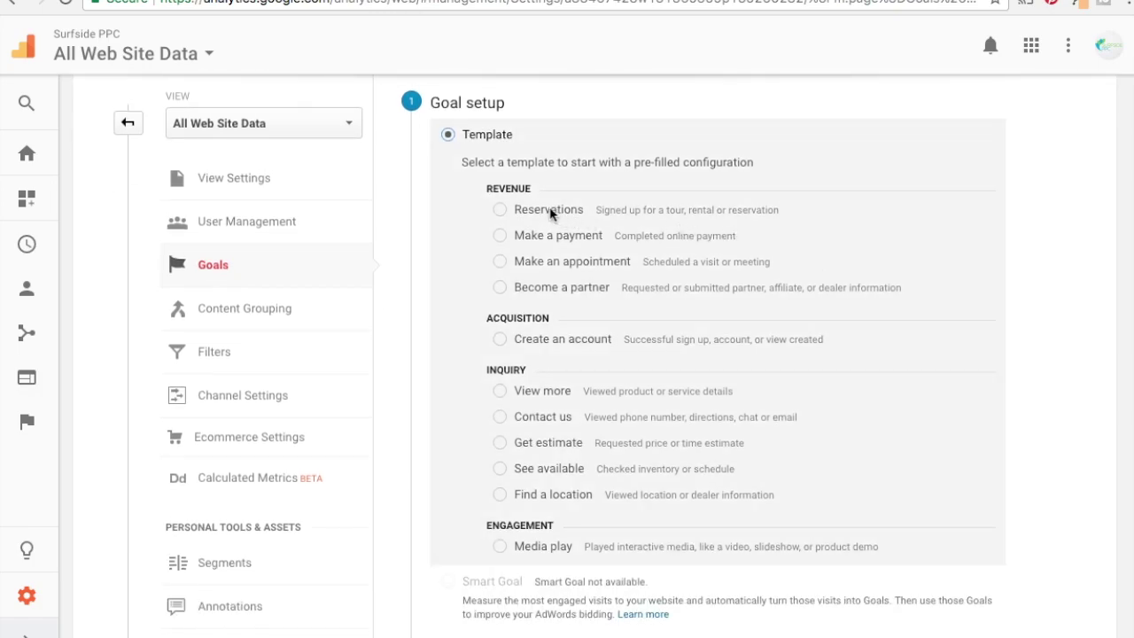
click(497, 211)
click(499, 235)
click(500, 262)
click(500, 289)
scroll(695, 372, down, 1)
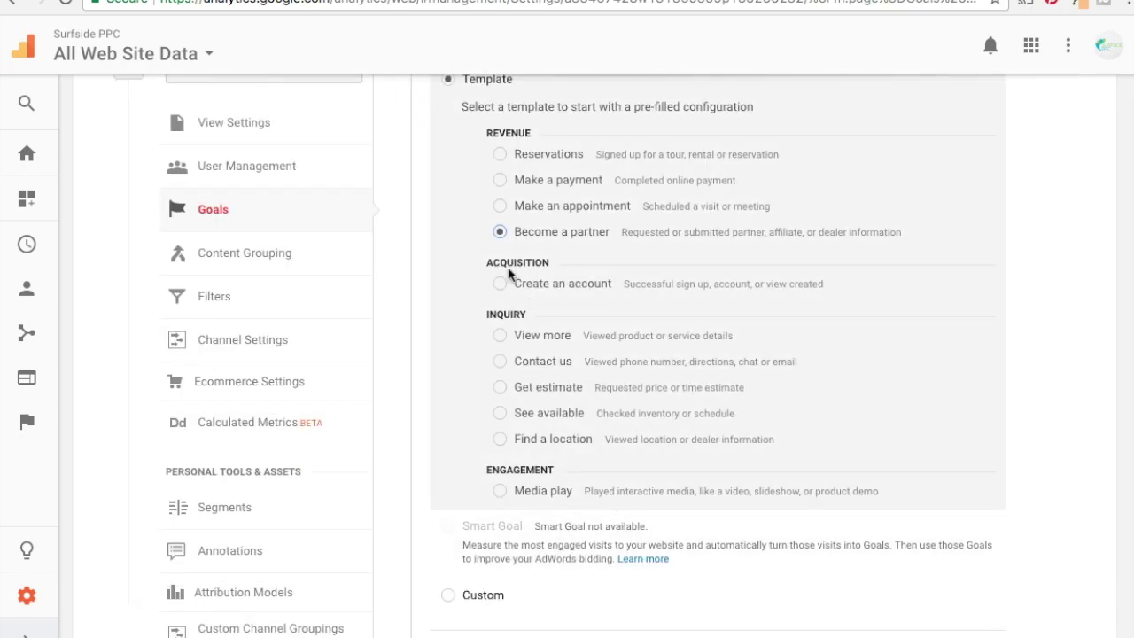
scroll(476, 221, up, 1)
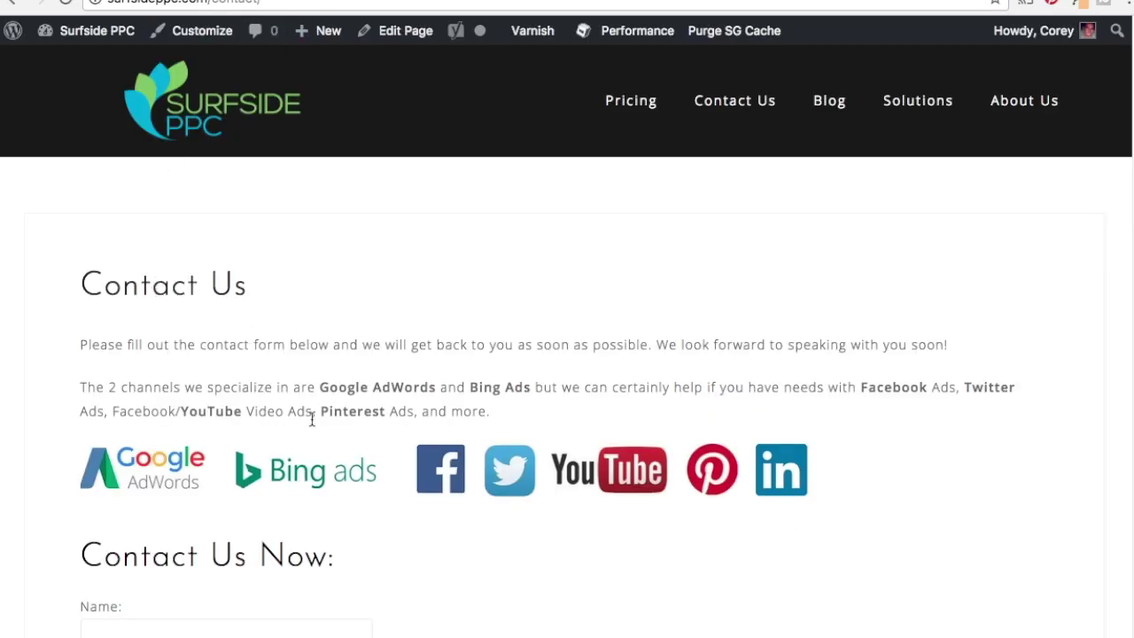
scroll(316, 415, down, 4)
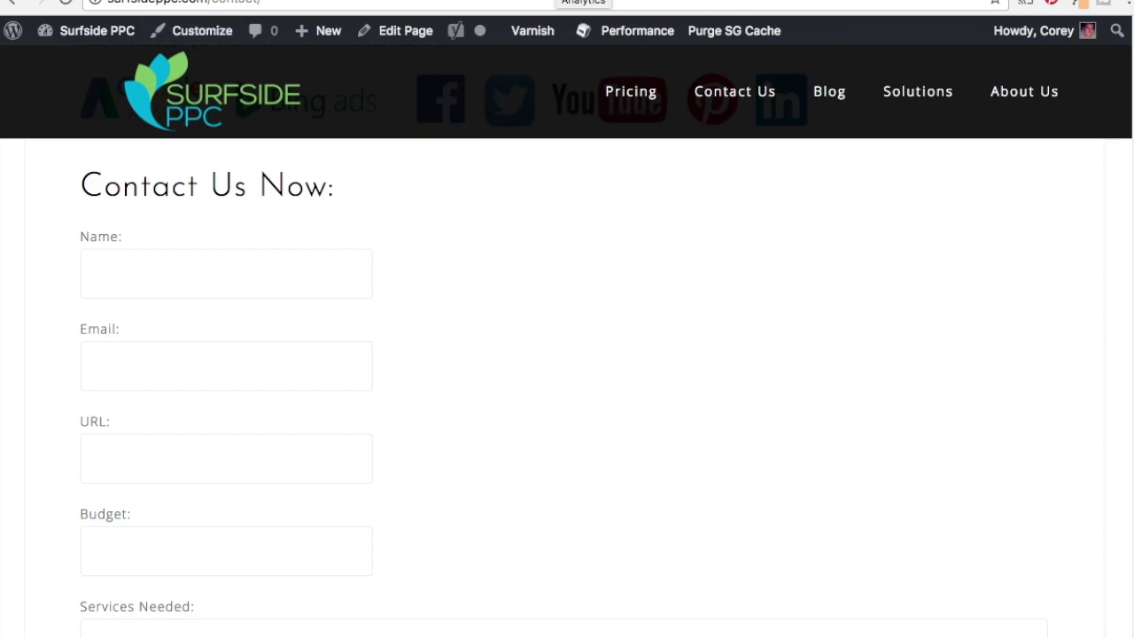
click(583, 2)
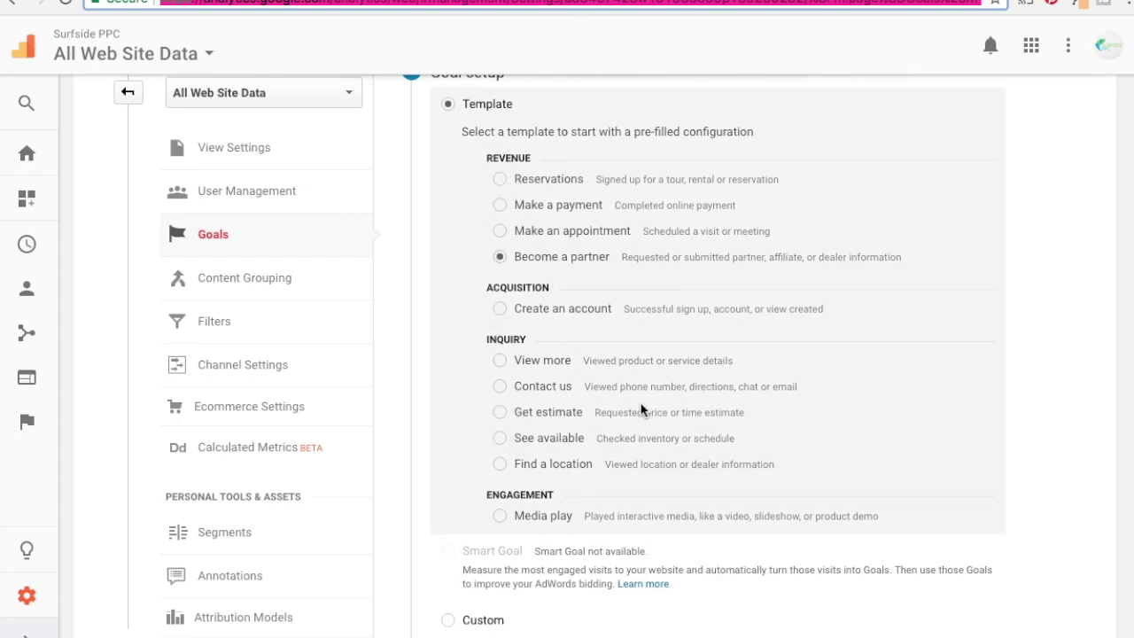
Choose Custom as the goal setup and continue to the goal description.
scroll(642, 409, down, 1)
click(448, 578)
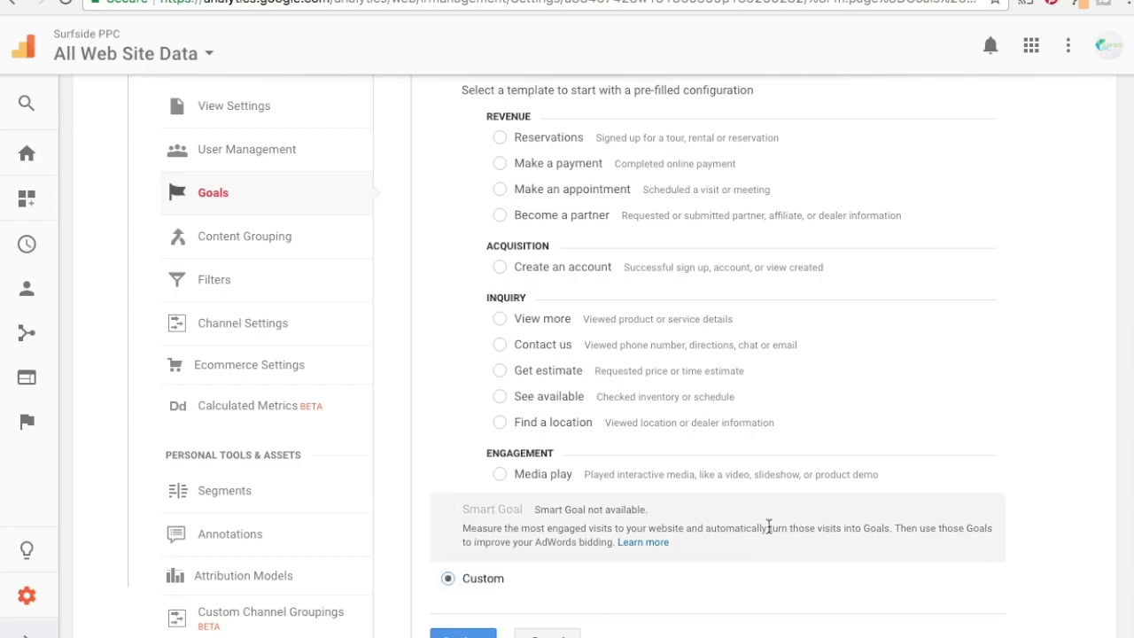
scroll(708, 443, up, 1)
scroll(620, 470, down, 3)
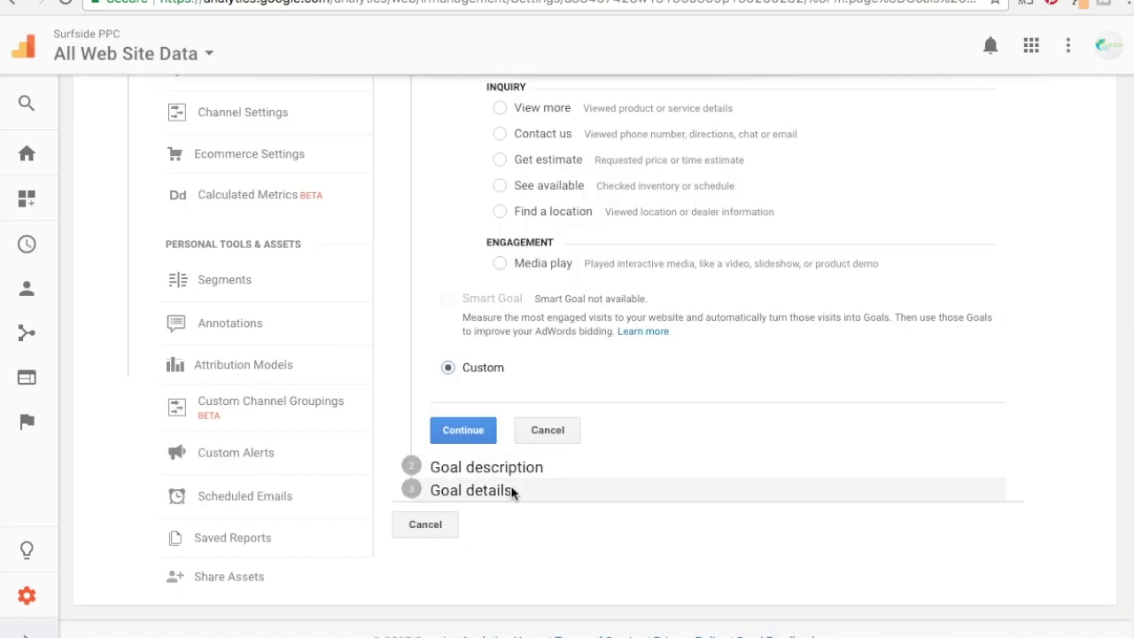
click(476, 440)
Check the goal slot list and keep Goal Id 1 / Goal Set 1.
scroll(841, 360, down, 1)
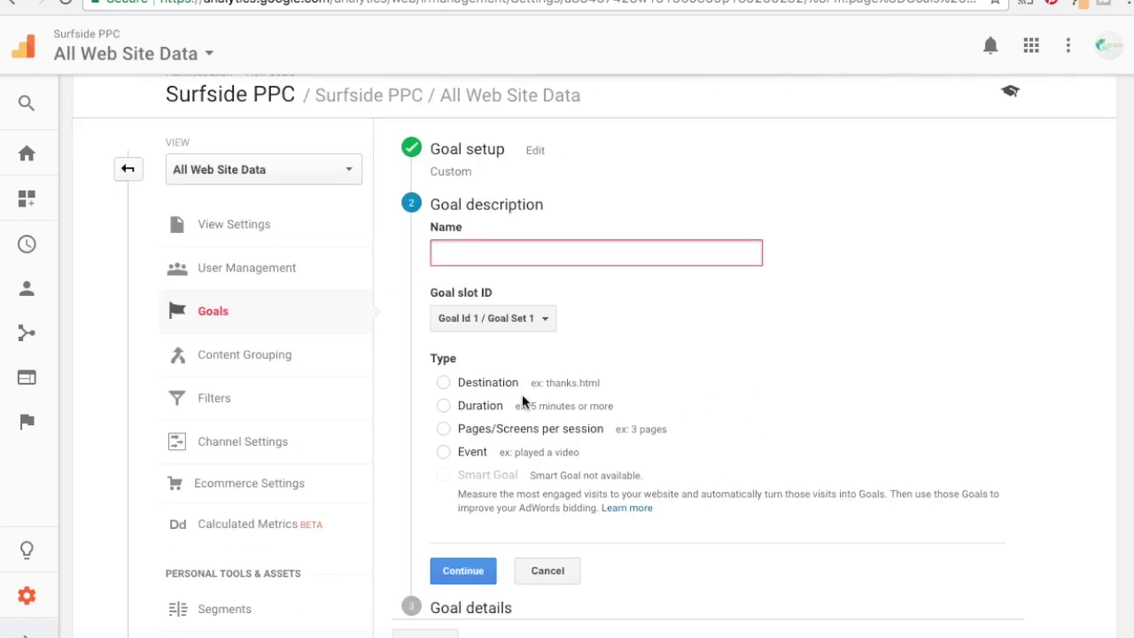
click(478, 321)
scroll(549, 407, down, 2)
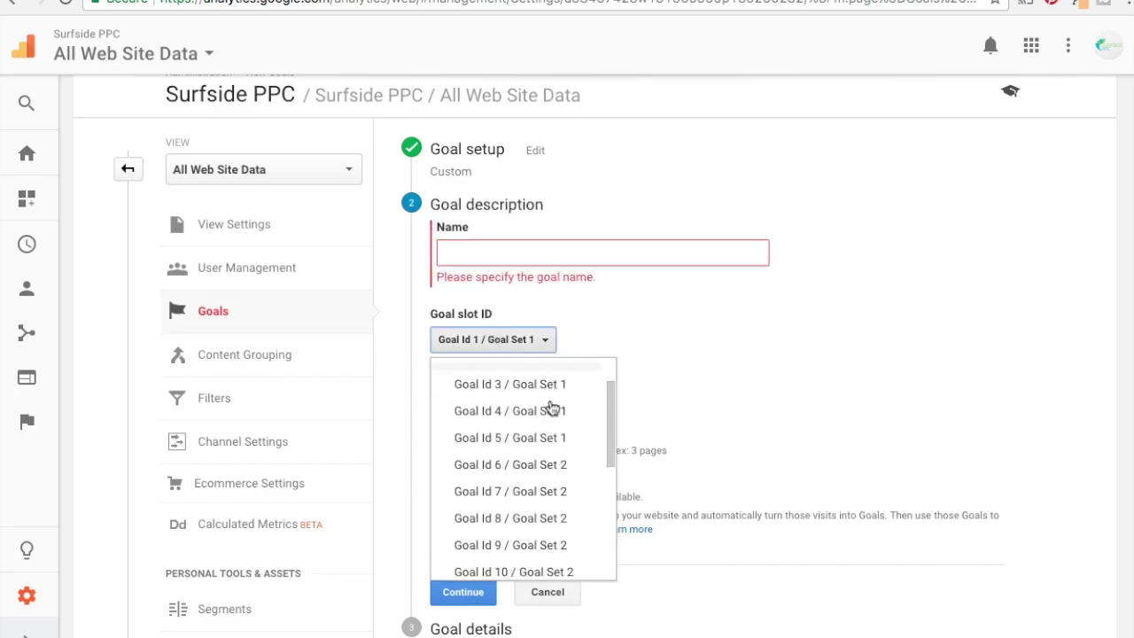
scroll(551, 408, down, 3)
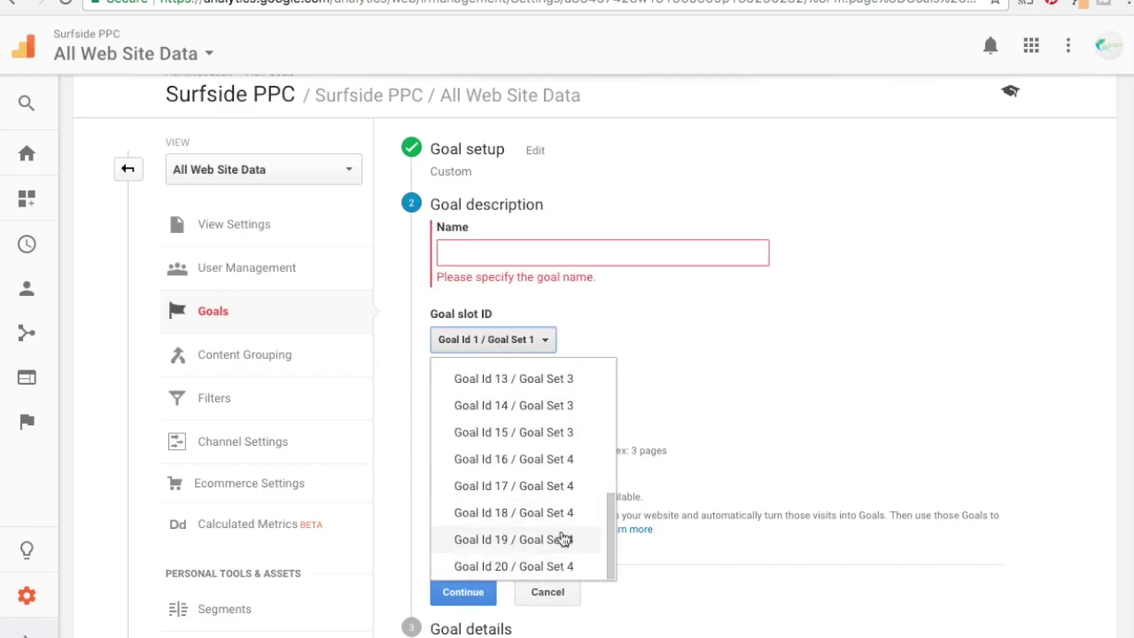
scroll(519, 496, up, 4)
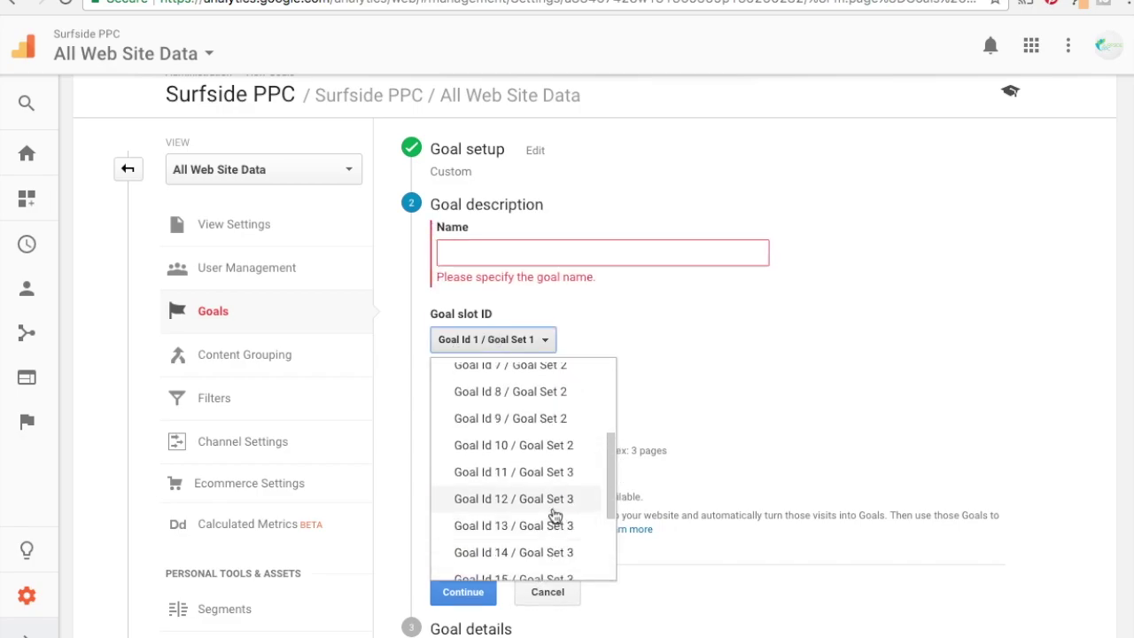
click(805, 373)
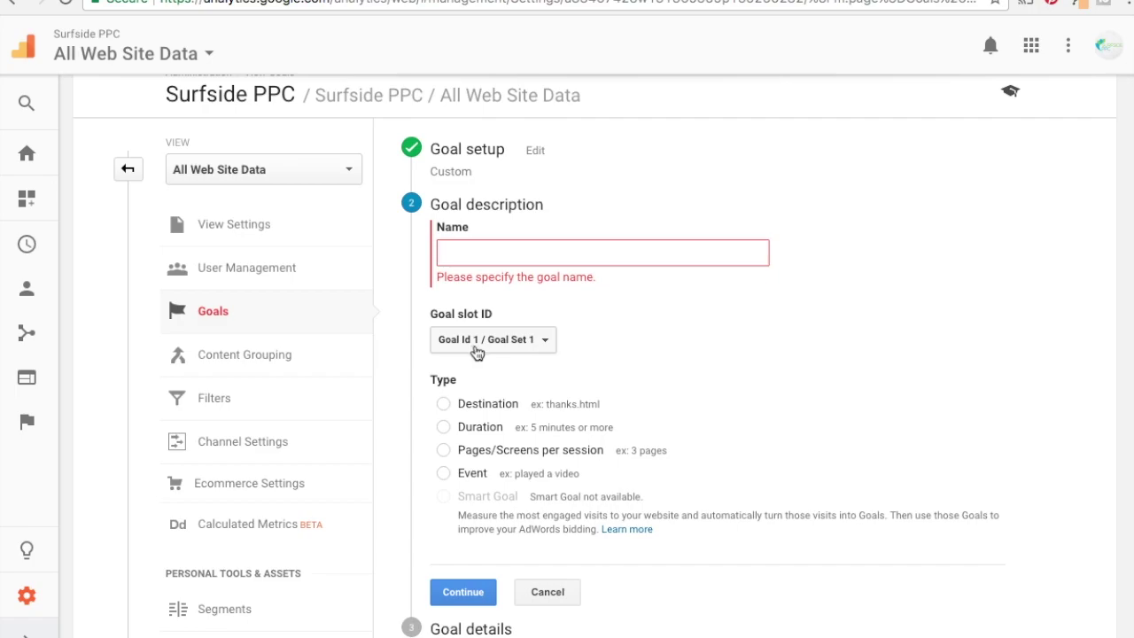
Name the goal 'Contact Form Fills', set its type to Destination, and continue.
click(522, 259)
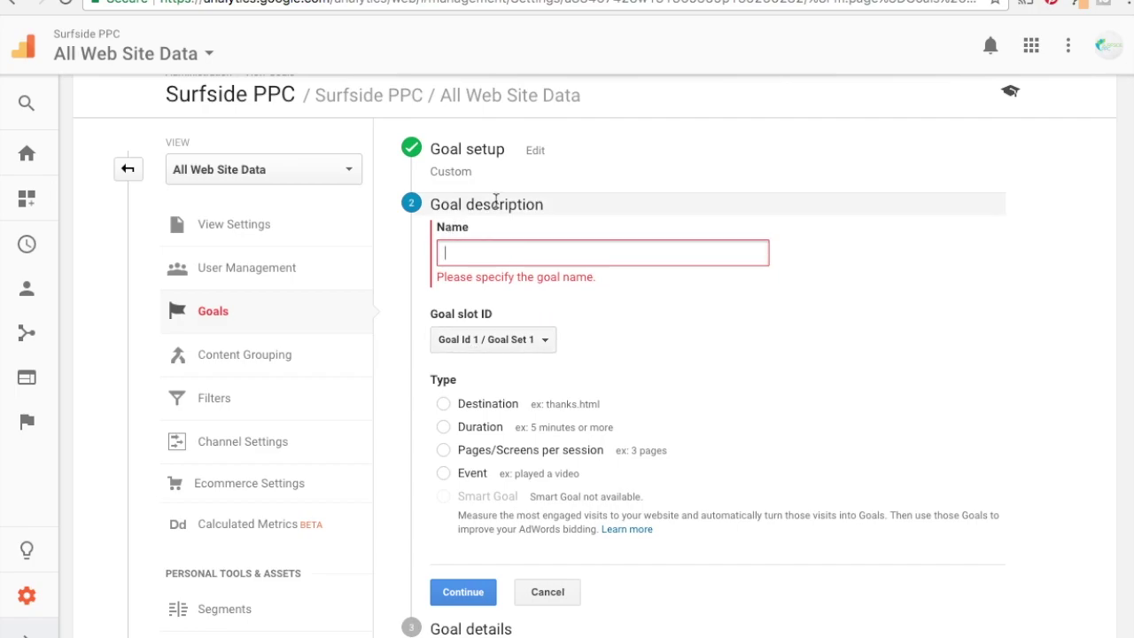
text(C)
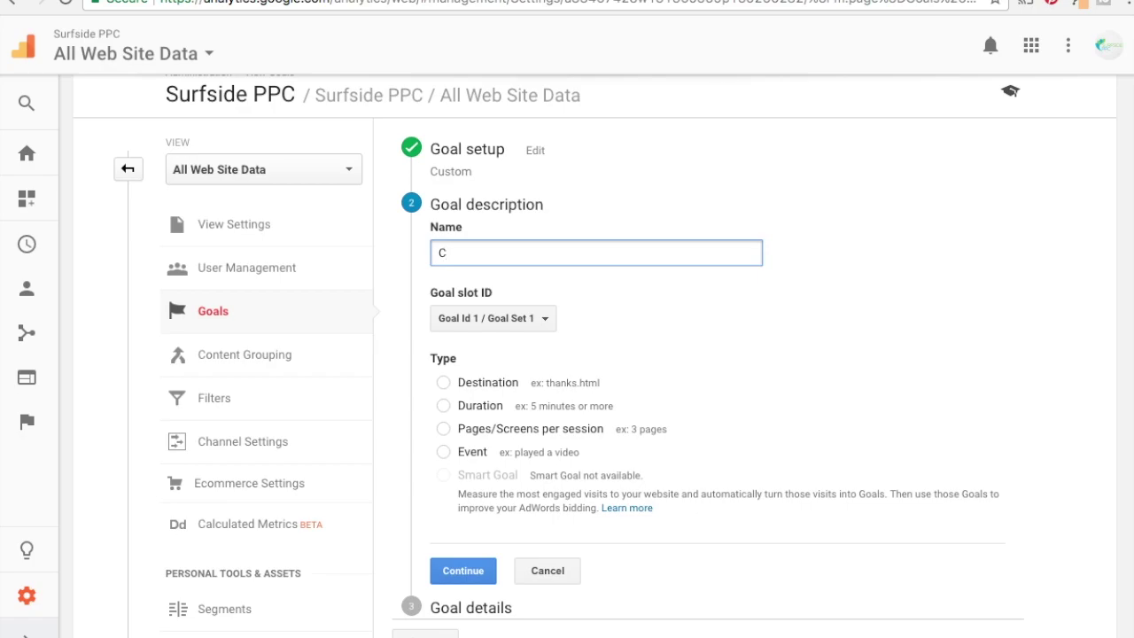
text(ontact Form Fills)
click(1062, 387)
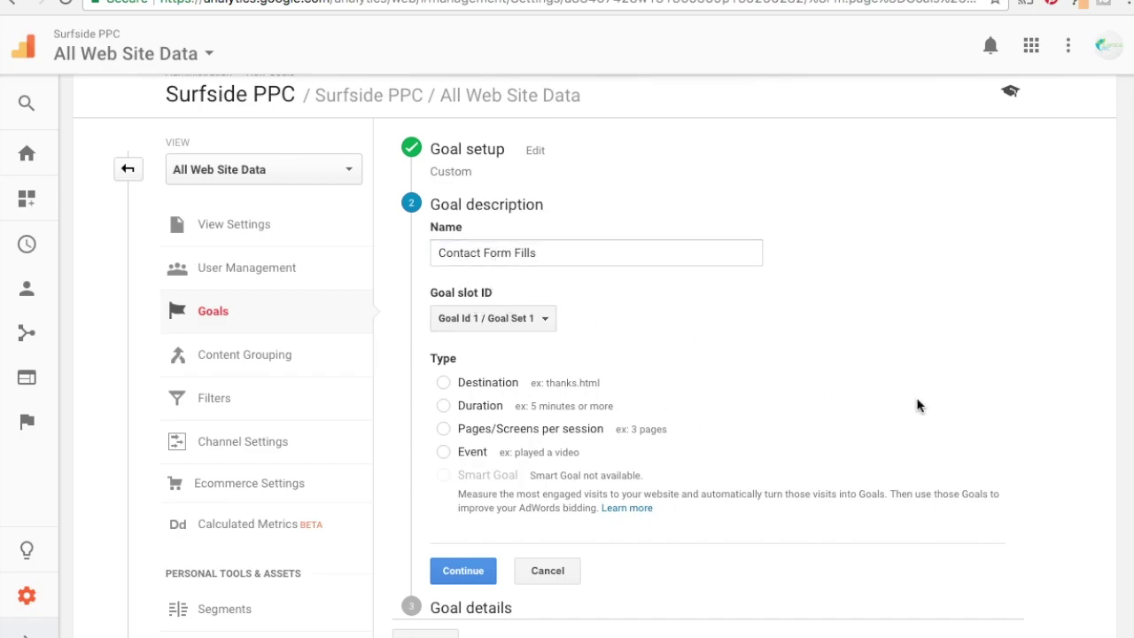
scroll(916, 402, down, 1)
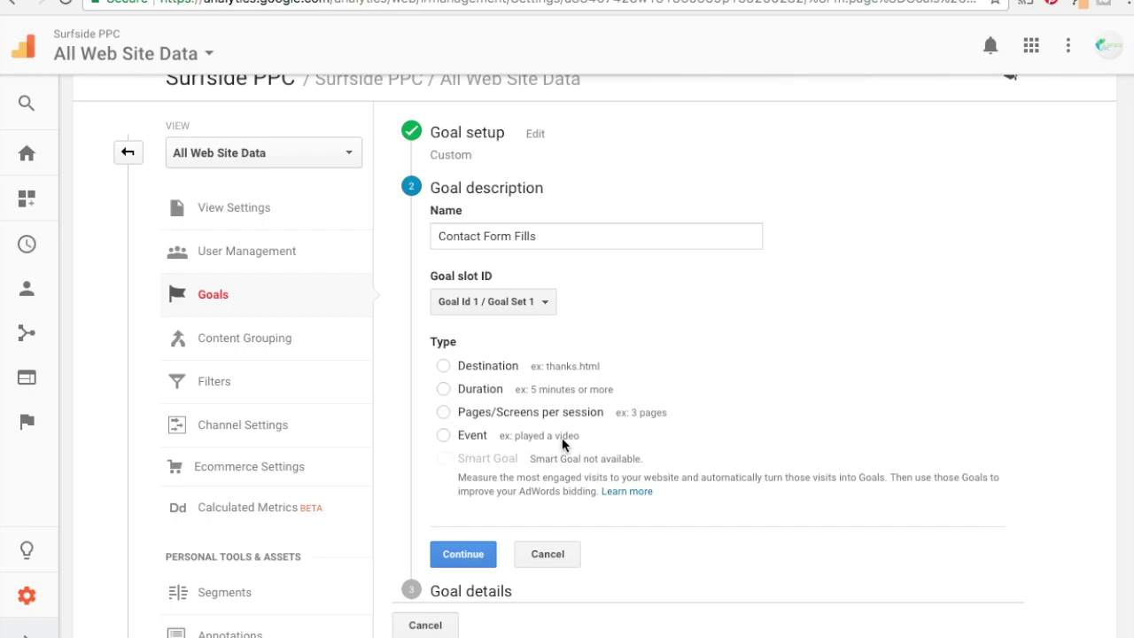
click(443, 365)
click(464, 553)
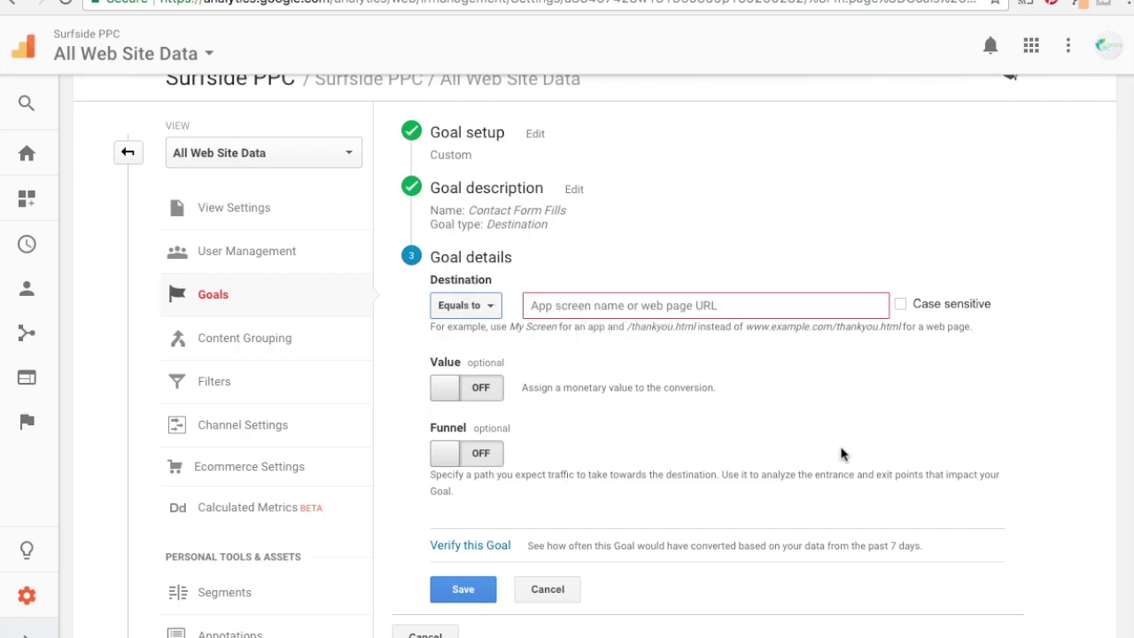
Set the destination to Equals to /thank-you/ and switch the goal Value on.
click(646, 307)
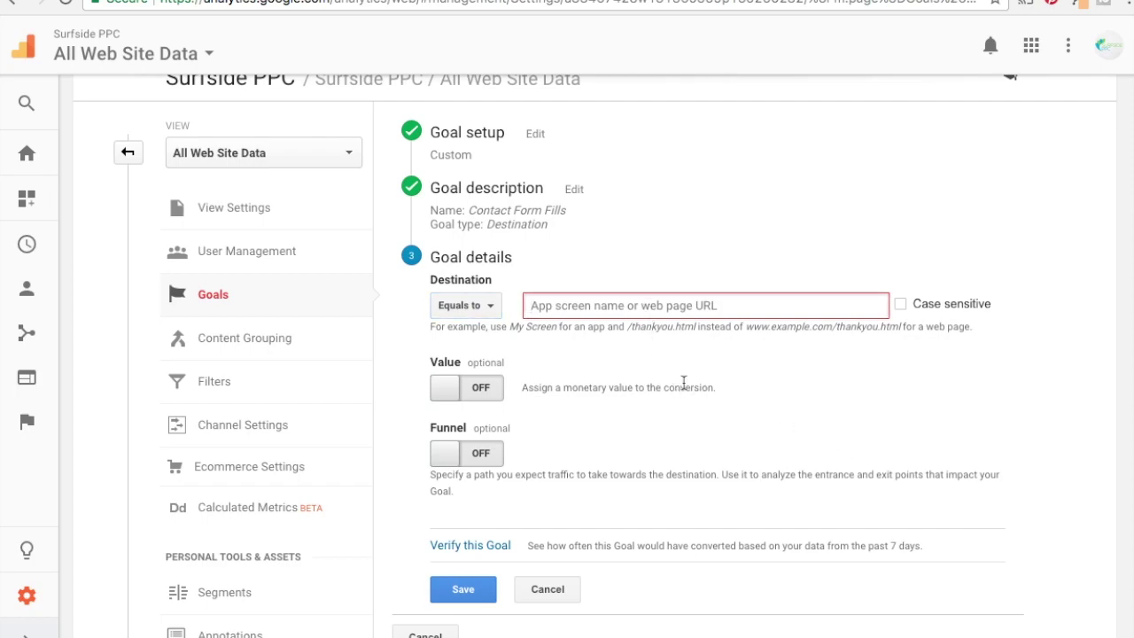
text(/thank)
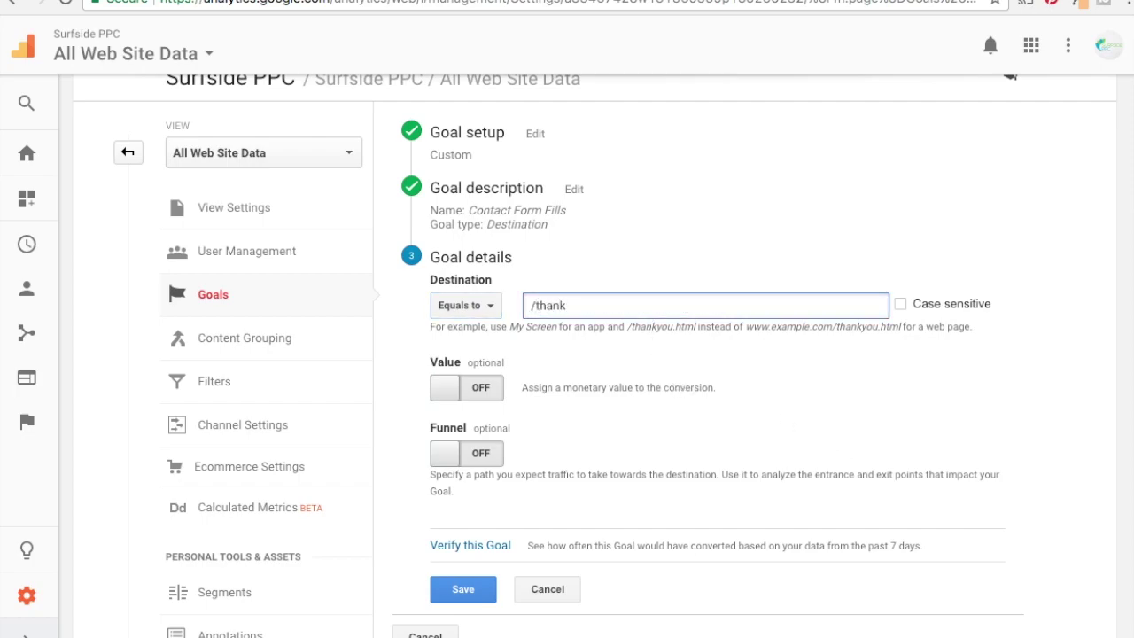
text(-you/)
click(975, 397)
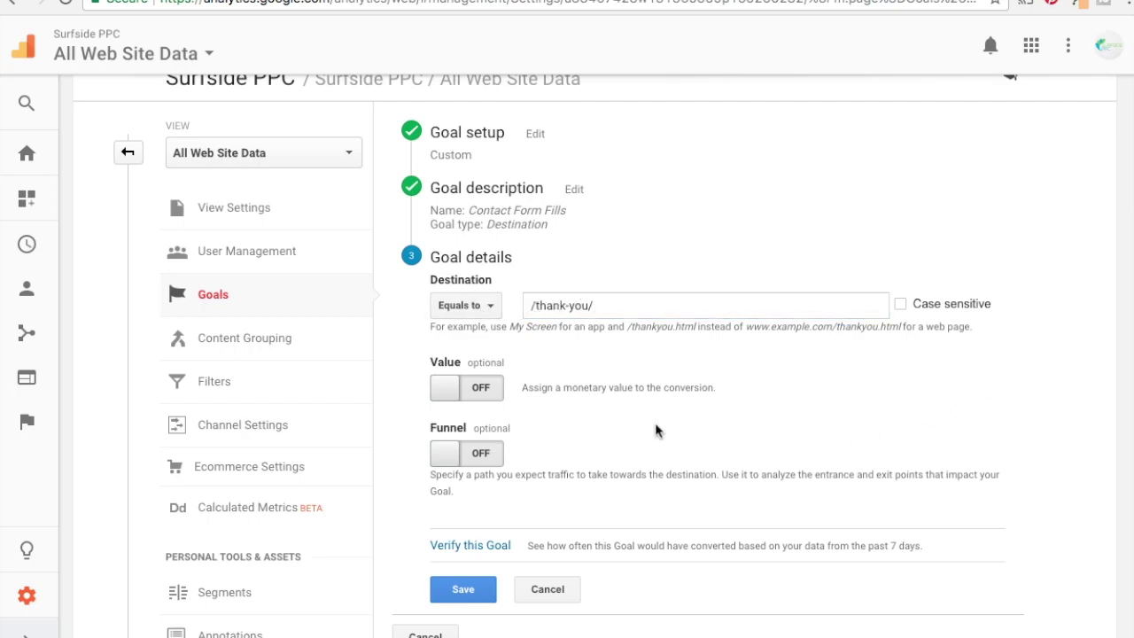
click(439, 396)
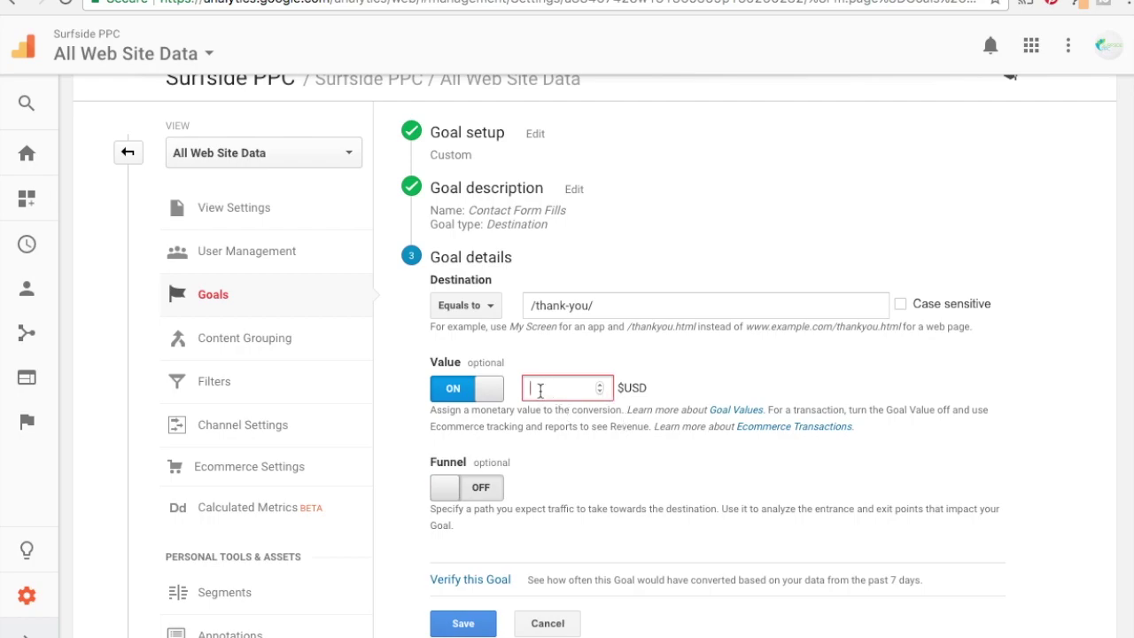
Switch the goal Value back off and try the Funnel toggle, leaving it off.
click(539, 387)
click(496, 396)
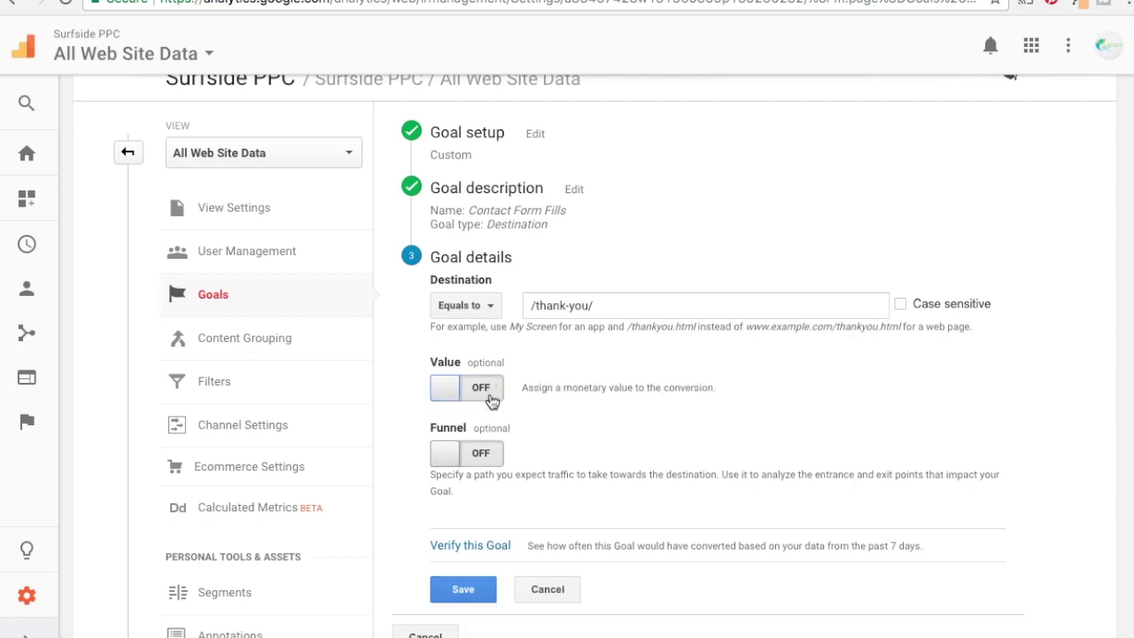
click(439, 457)
scroll(780, 437, down, 1)
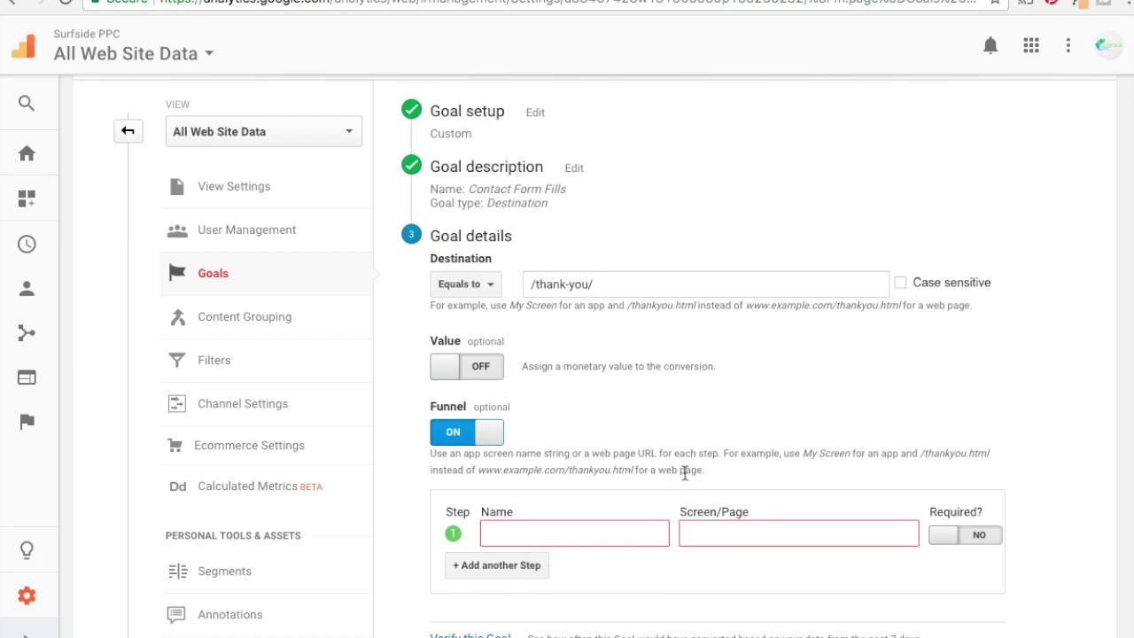
click(487, 434)
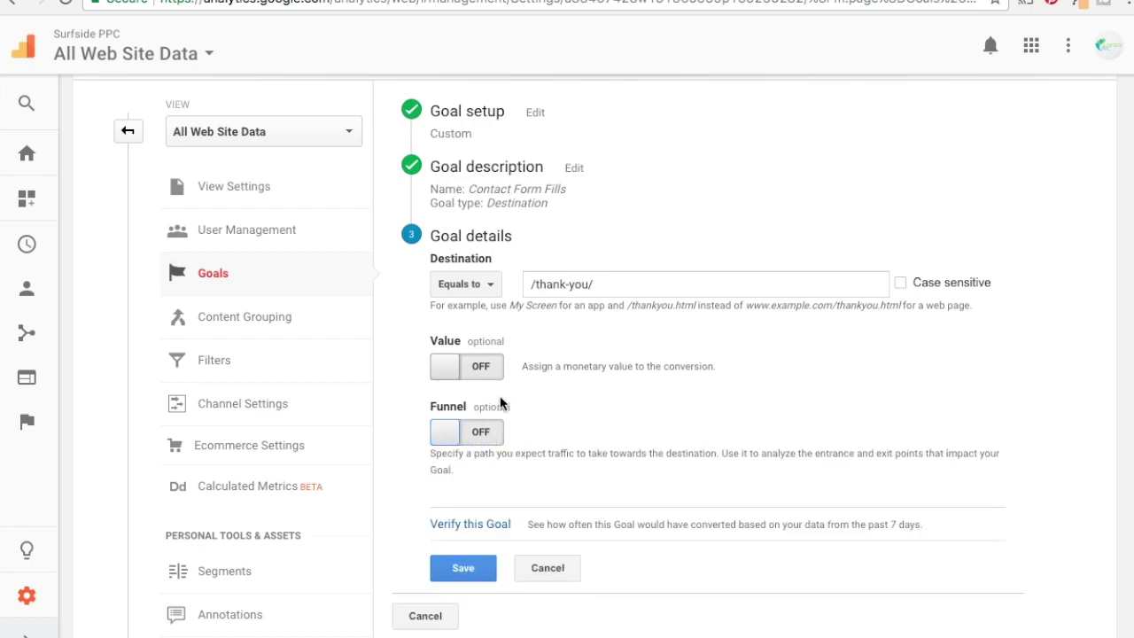
scroll(722, 450, down, 1)
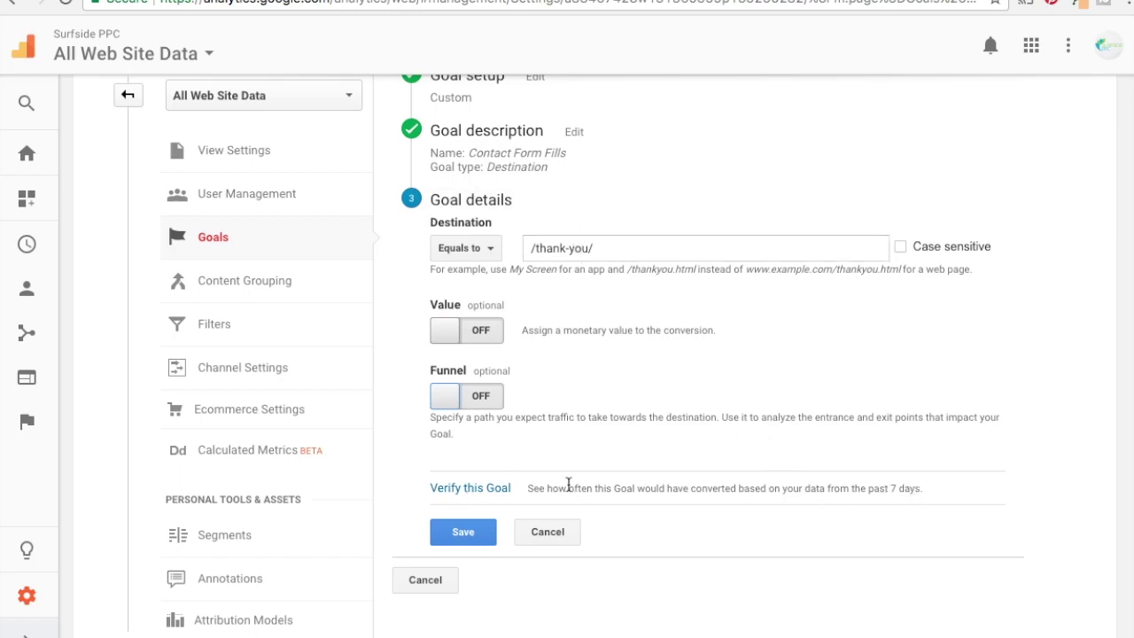
Verify the goal (0% conversion rate over the past 7 days) and save Contact Form Fills.
click(479, 497)
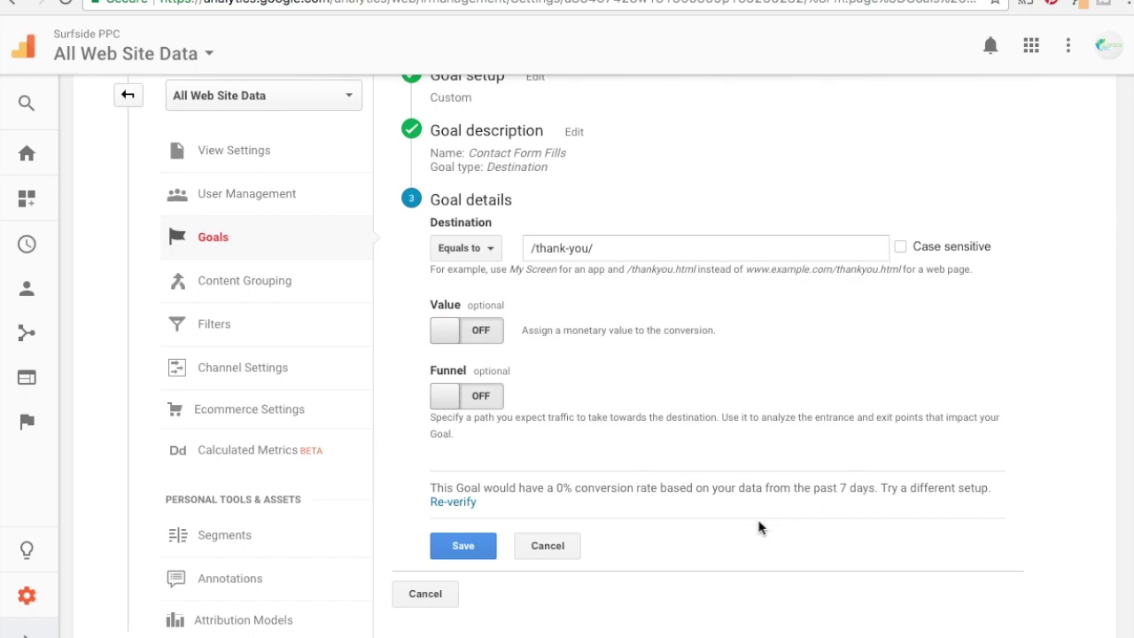
click(462, 545)
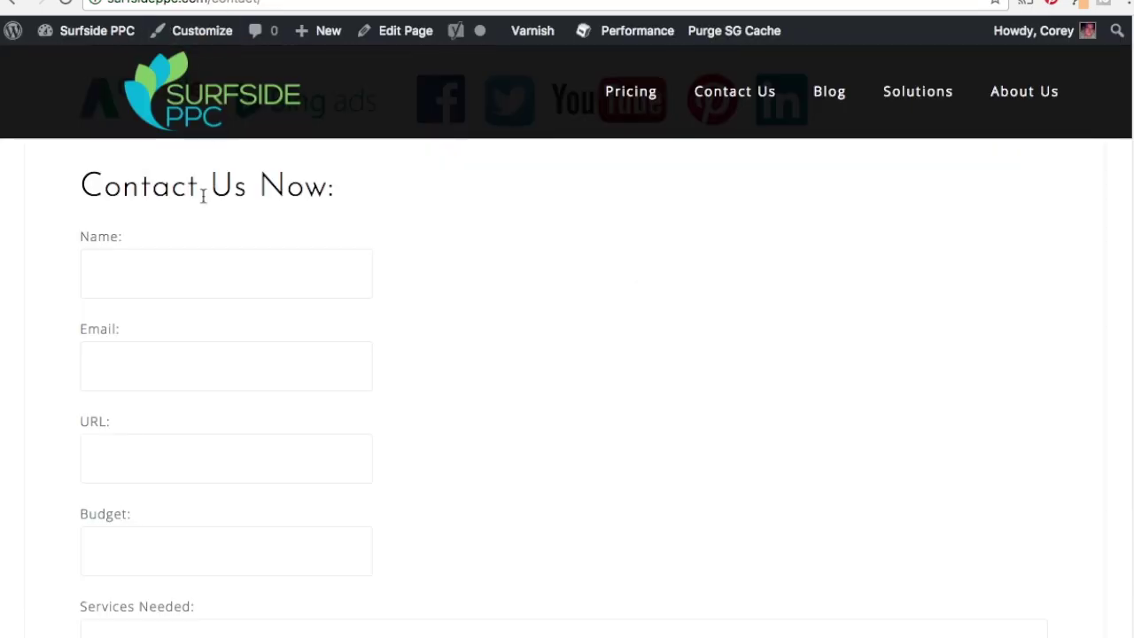
Fill the contact form with the test contact's name, e-mail, website URL and a 100 budget.
click(181, 265)
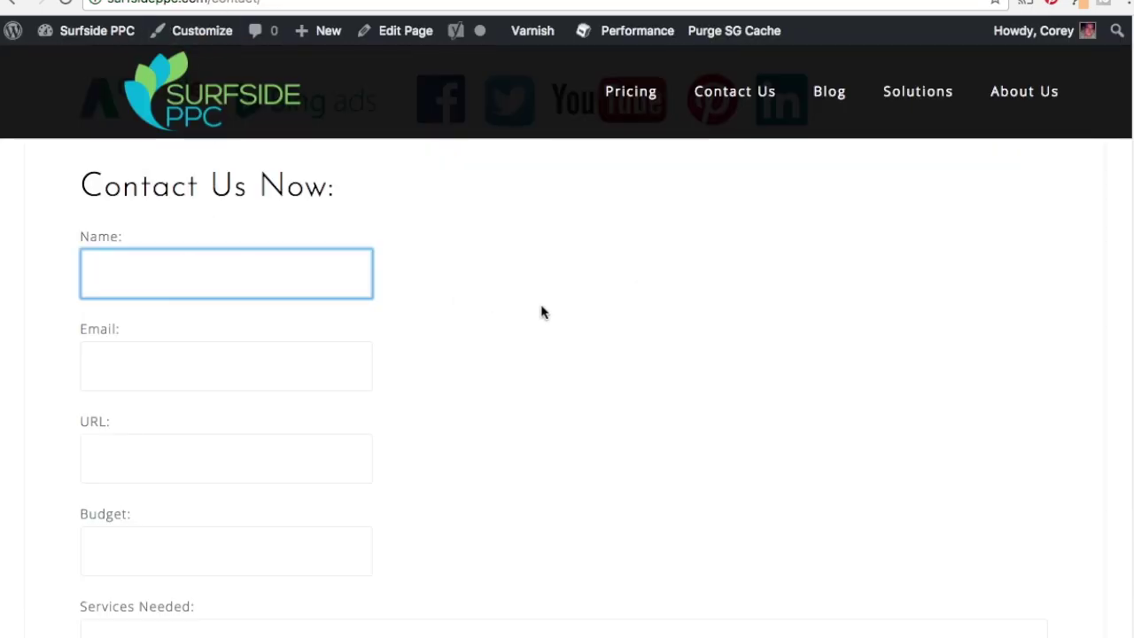
text(Corey)
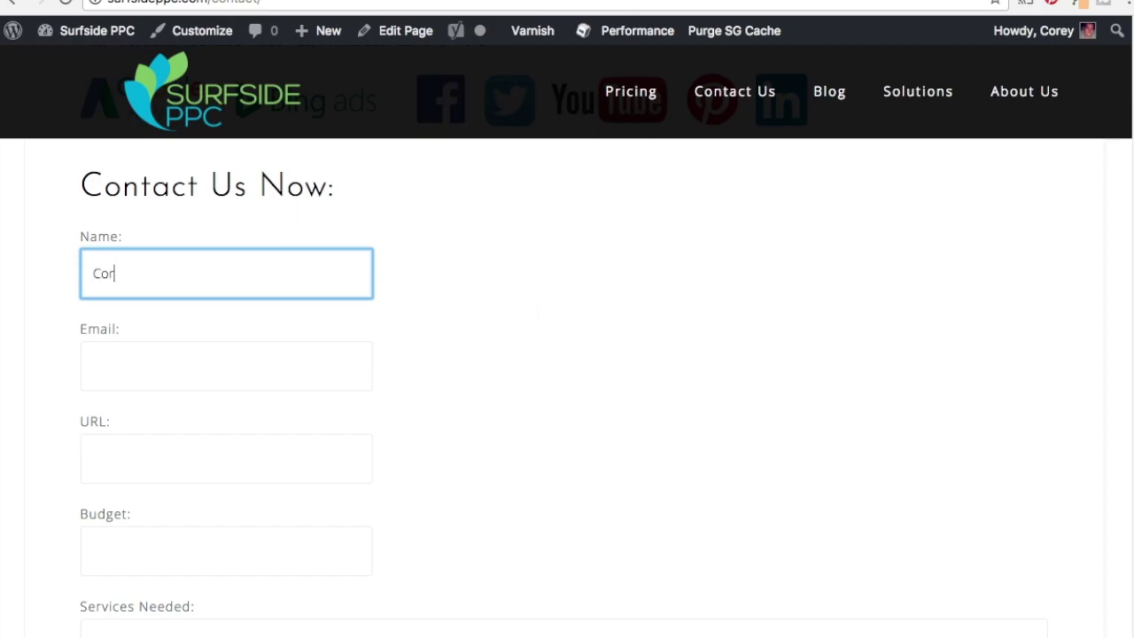
key(Tab)
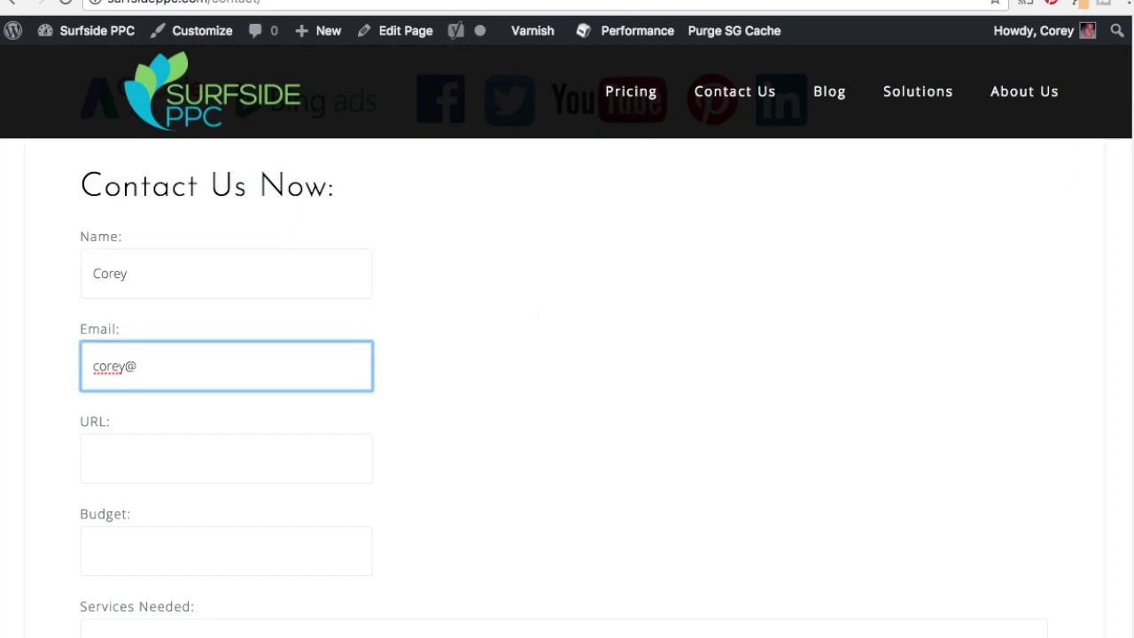
key(Tab)
text(corey)
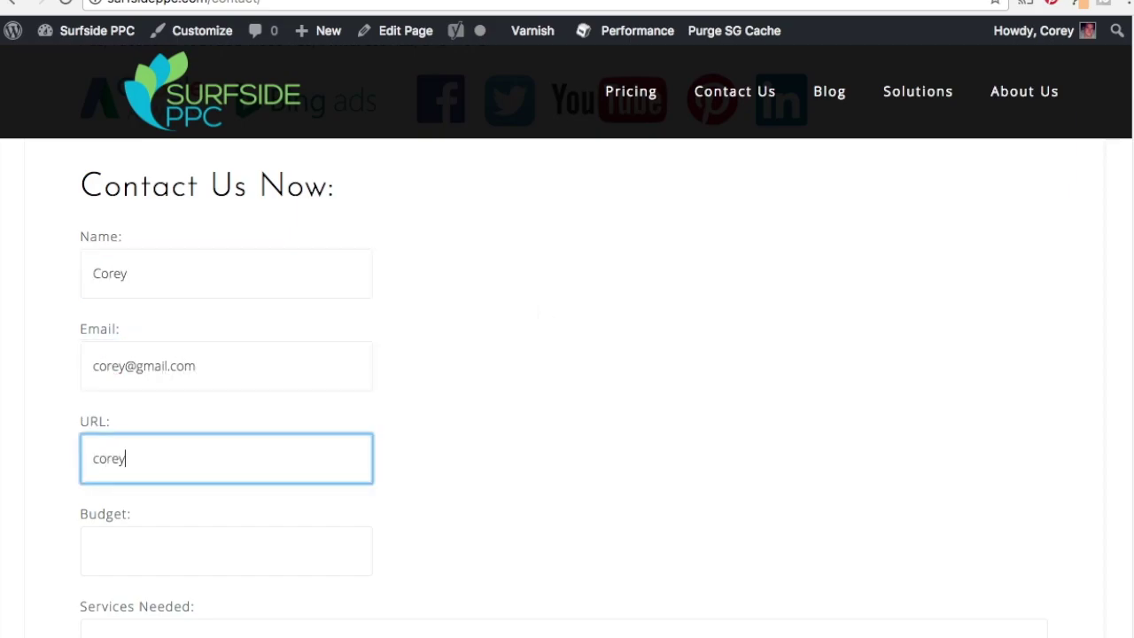
text(.com)
key(Tab)
text(10)
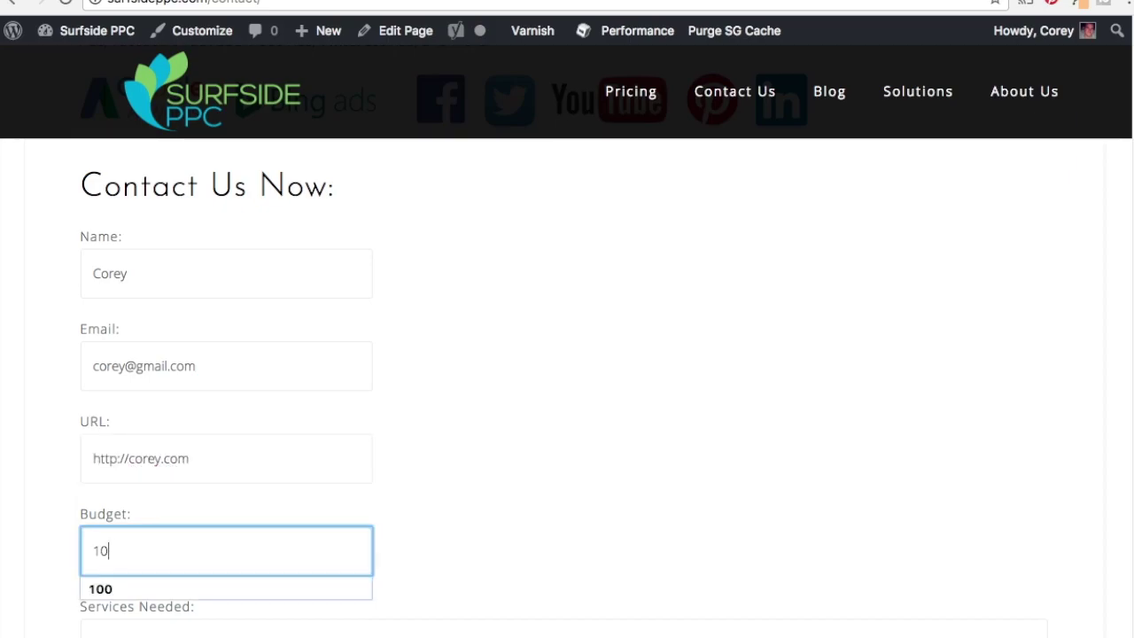
text(0)
Enter 'PPC Advertising' as services needed, pass the reCAPTCHA, and send the form.
key(Tab)
scroll(671, 359, down, 3)
text(P)
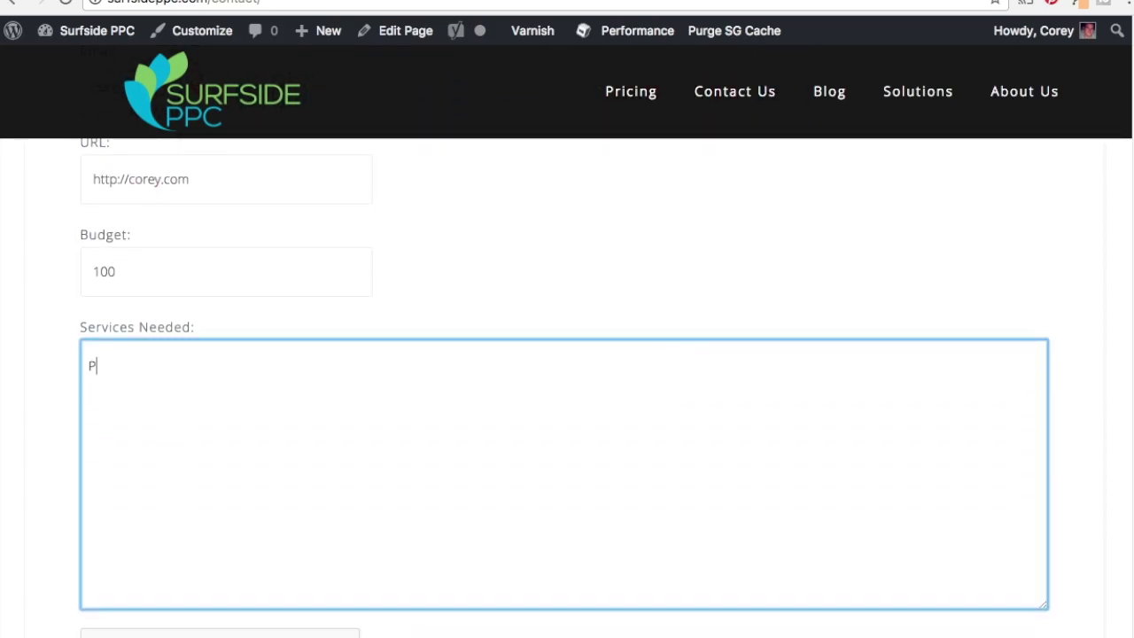
text(PC Advertising)
scroll(56, 425, down, 5)
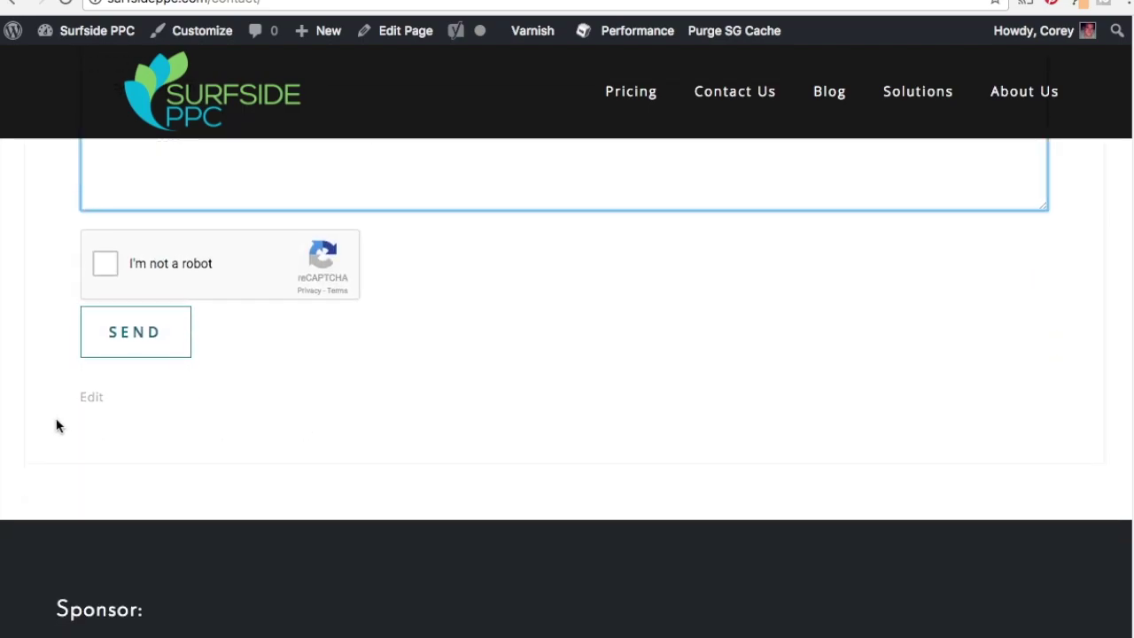
click(104, 267)
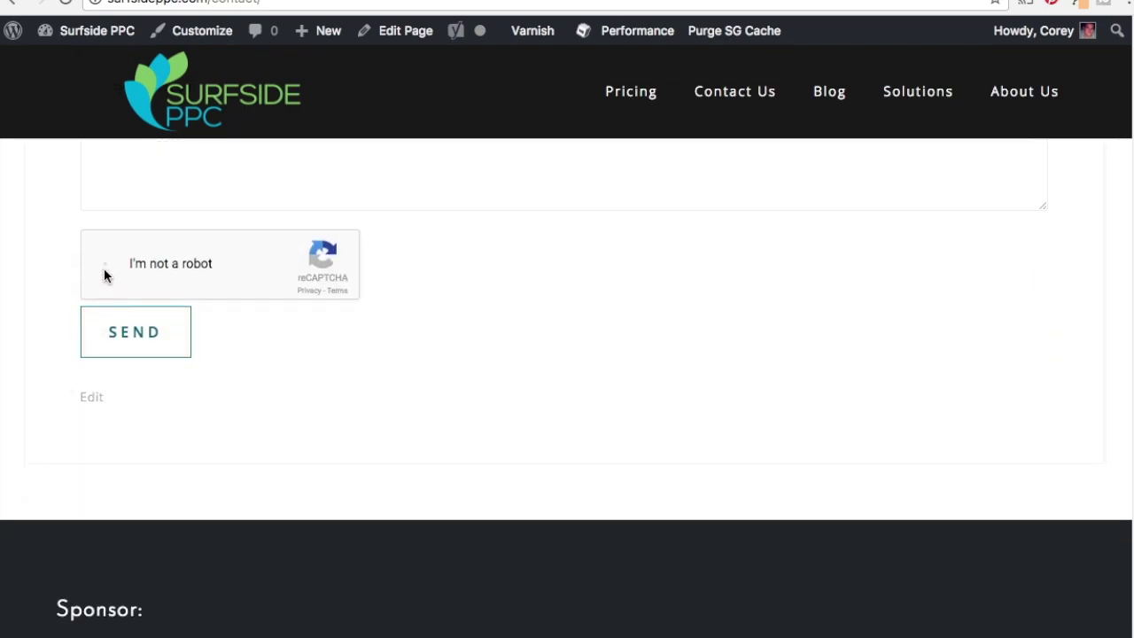
click(147, 340)
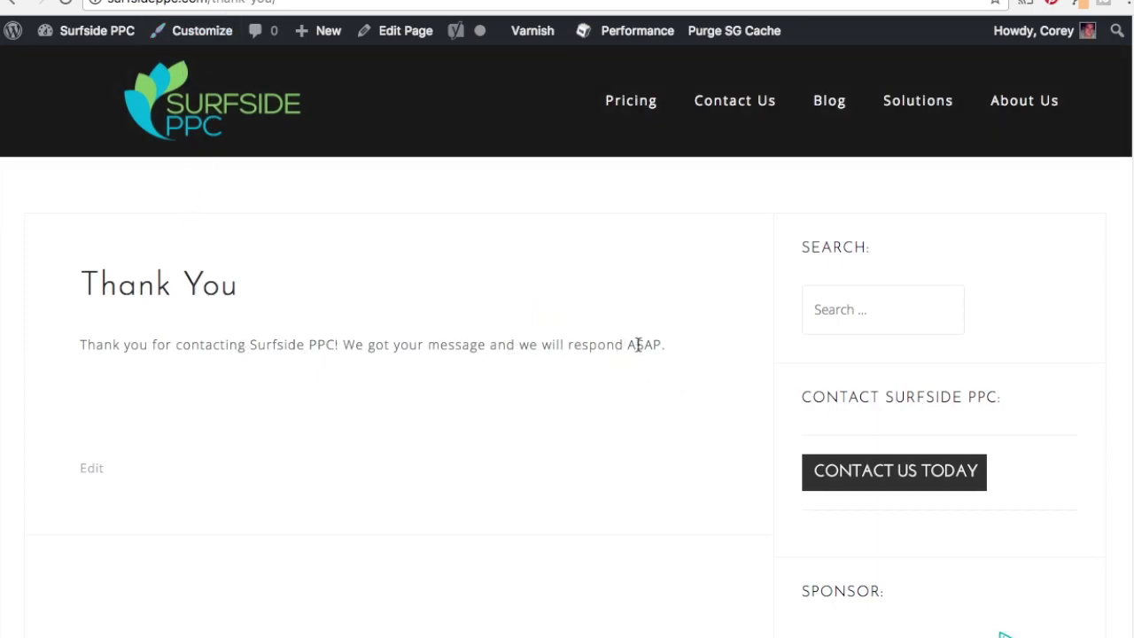
Back in Analytics, open Conversions > Goals > Overview showing 2 Contact Form Fills completions.
key(ctrl+Tab)
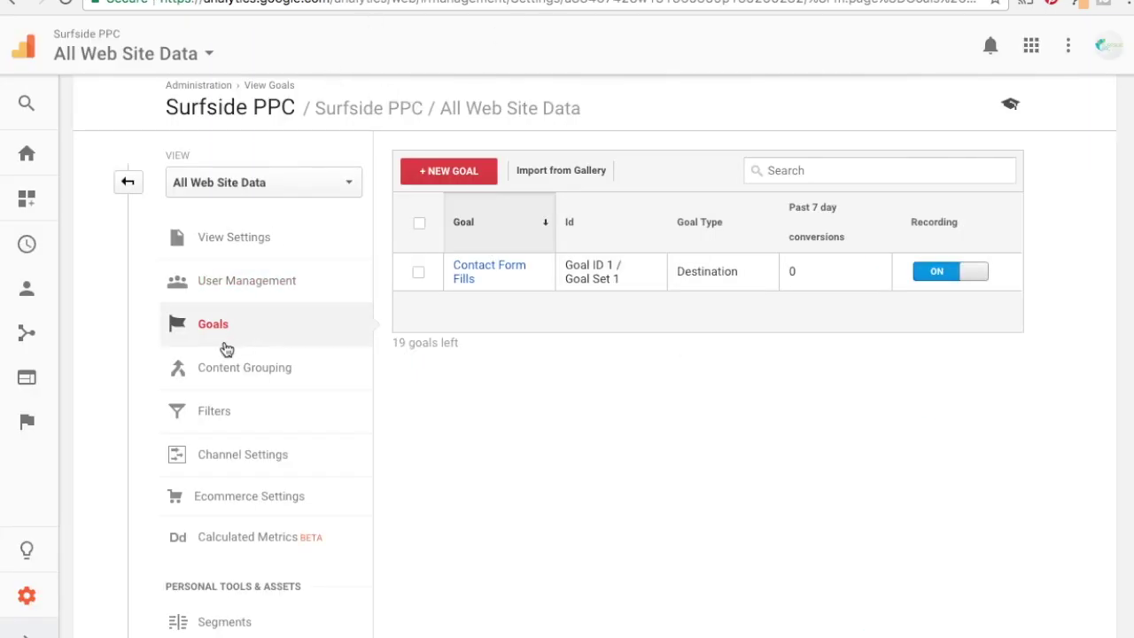
click(31, 418)
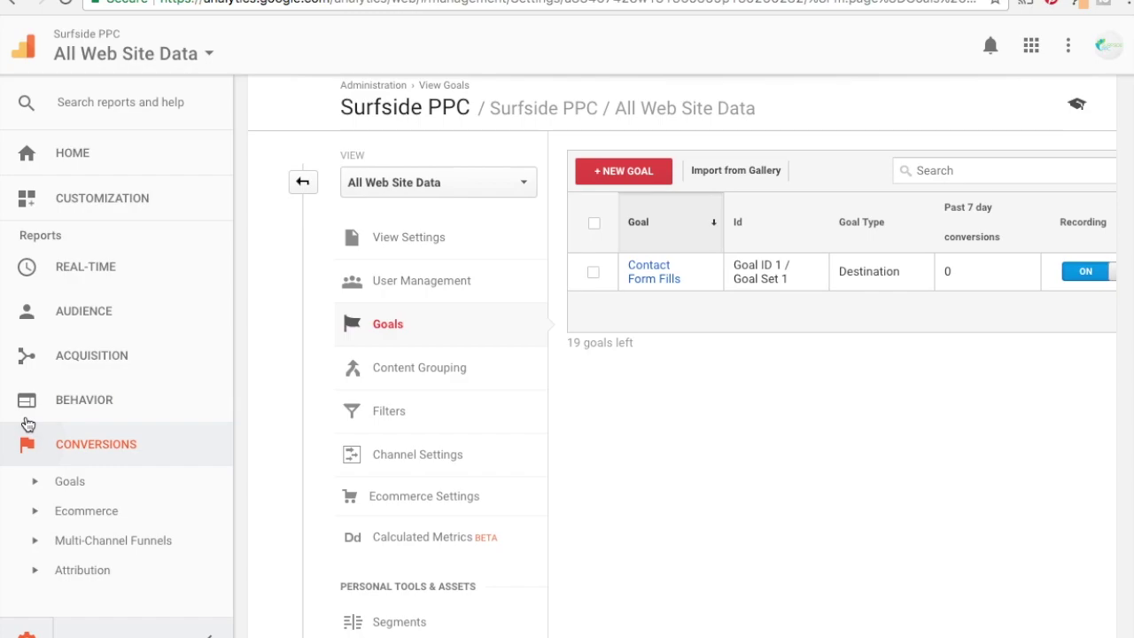
click(61, 482)
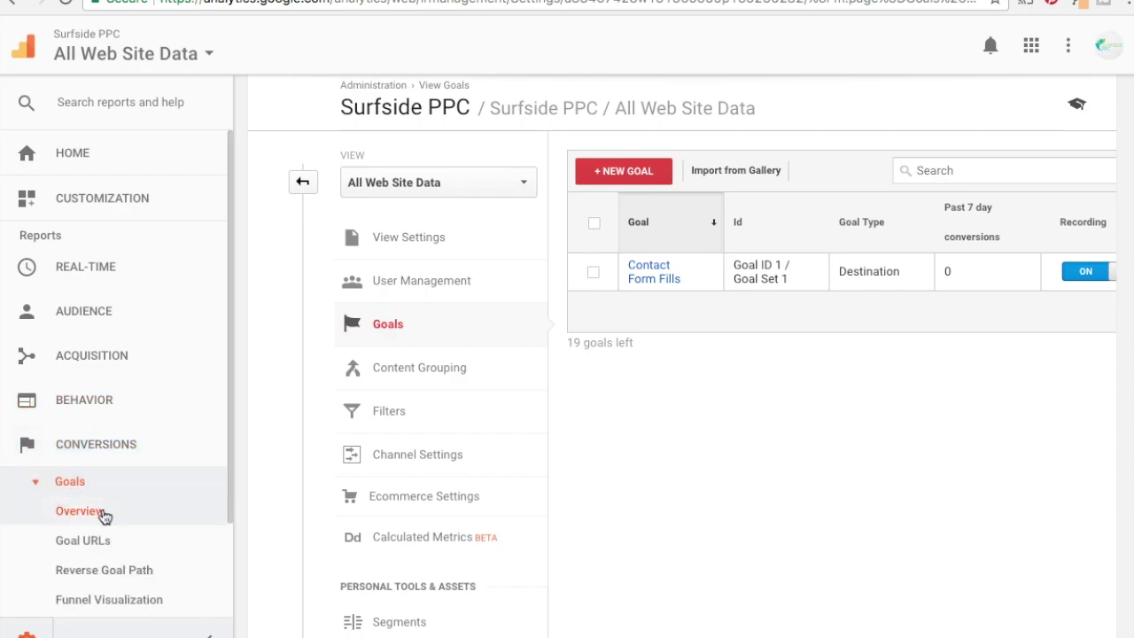
click(103, 514)
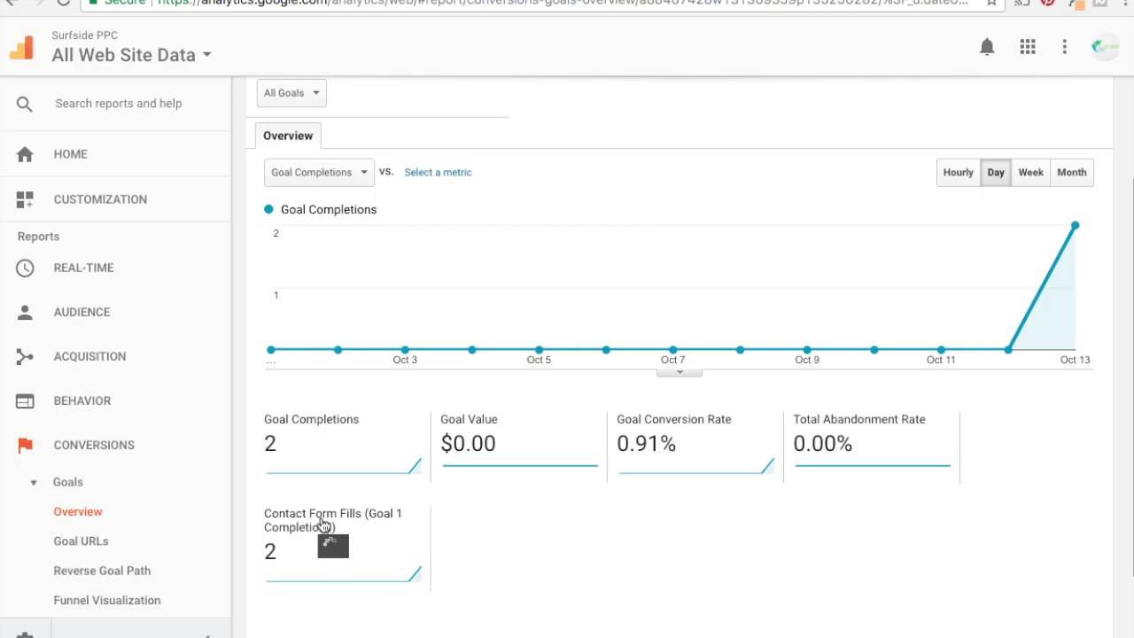
mouse_move(331, 518)
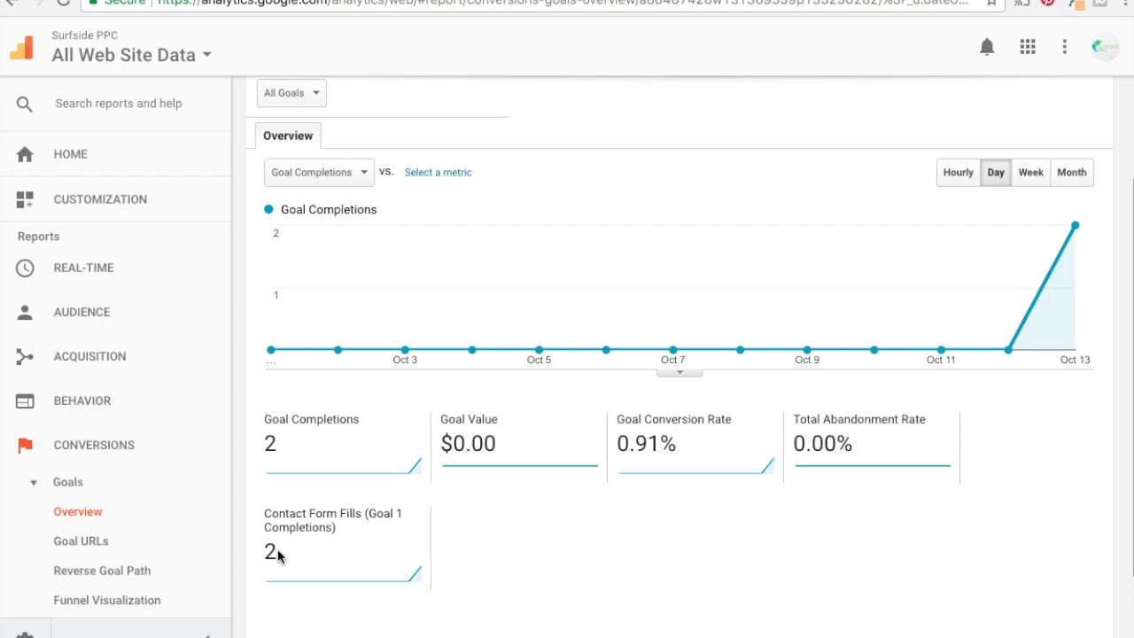
Break goal completions down by Source / Medium: one (direct) / (none), one bing / organic.
scroll(599, 506, down, 2)
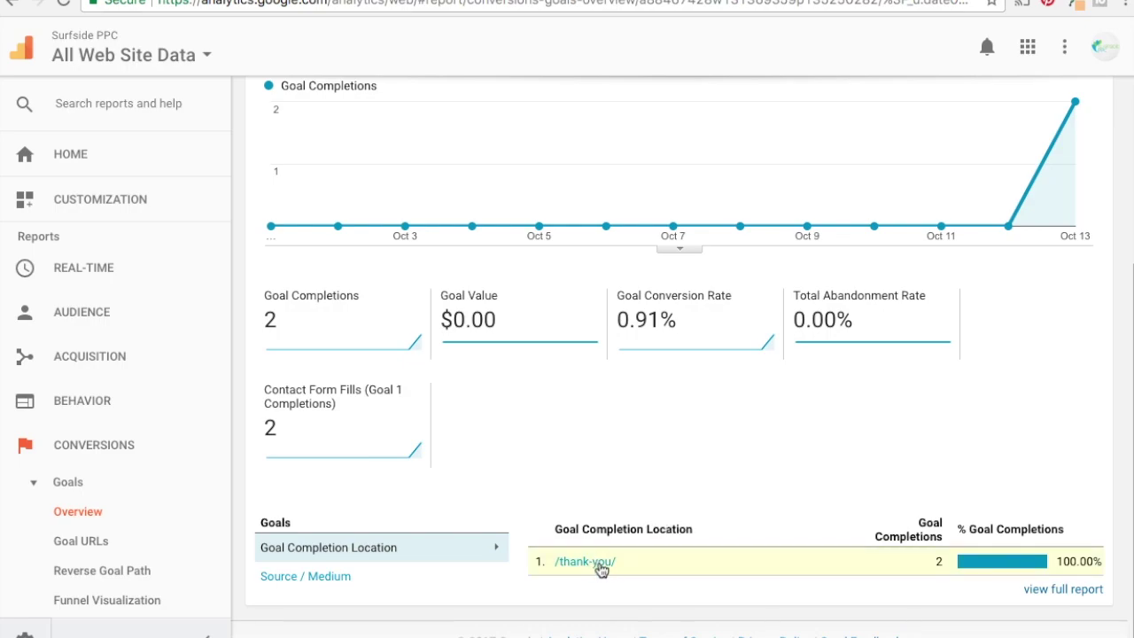
click(331, 576)
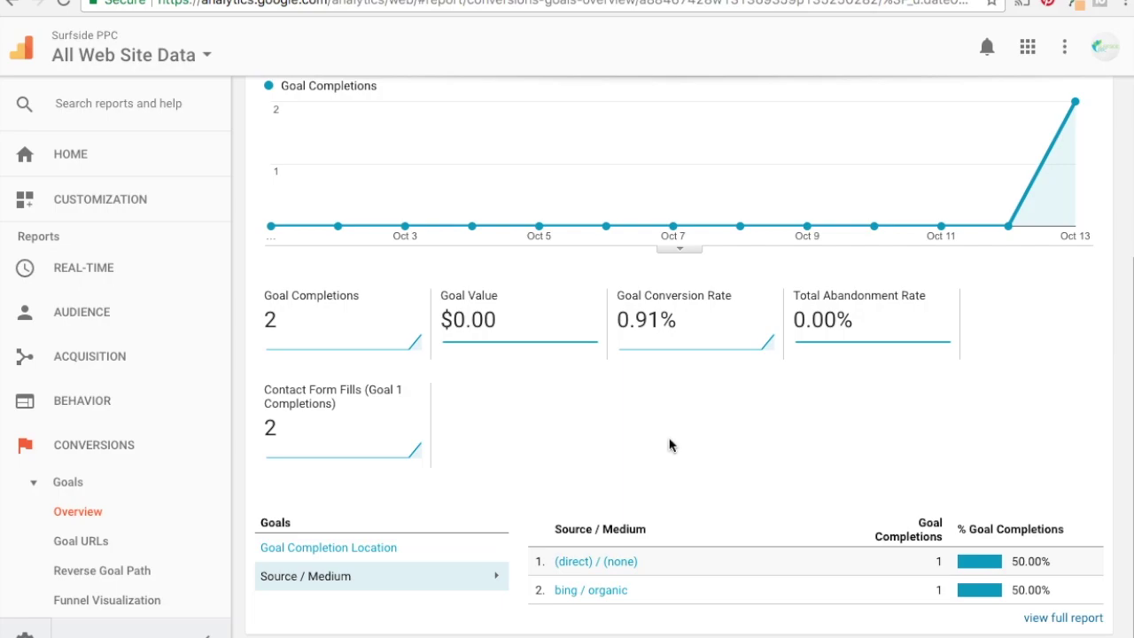
scroll(549, 399, down, 1)
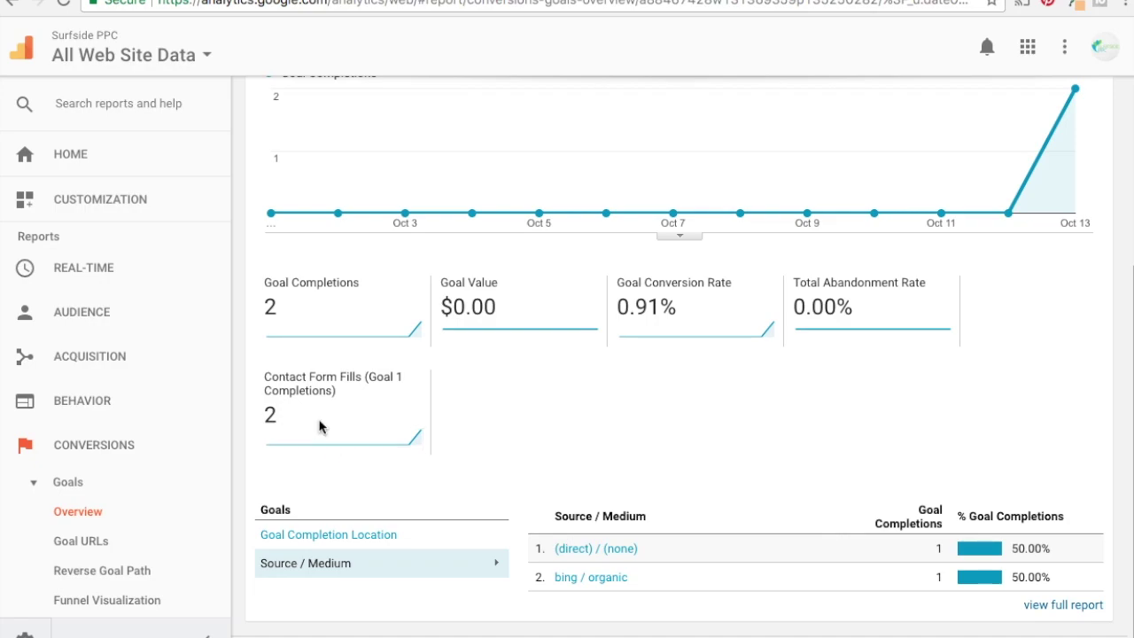
mouse_move(317, 400)
Detour to the Ecommerce Overview, then reload Goals Overview and scroll to the two /thank-you/ completions.
click(42, 484)
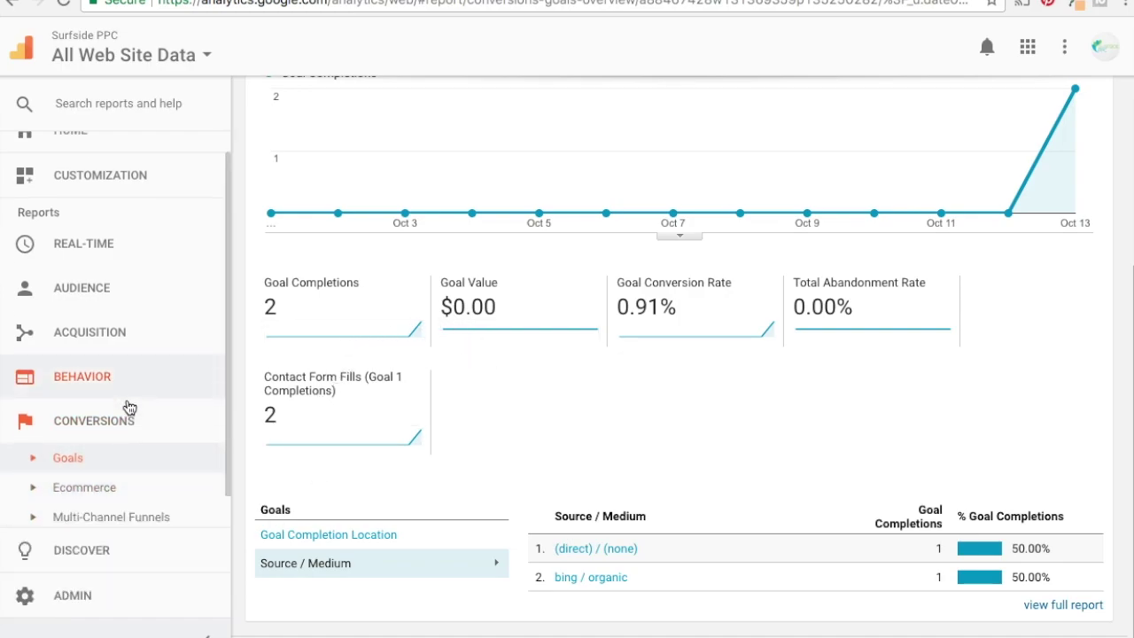
click(68, 456)
click(90, 540)
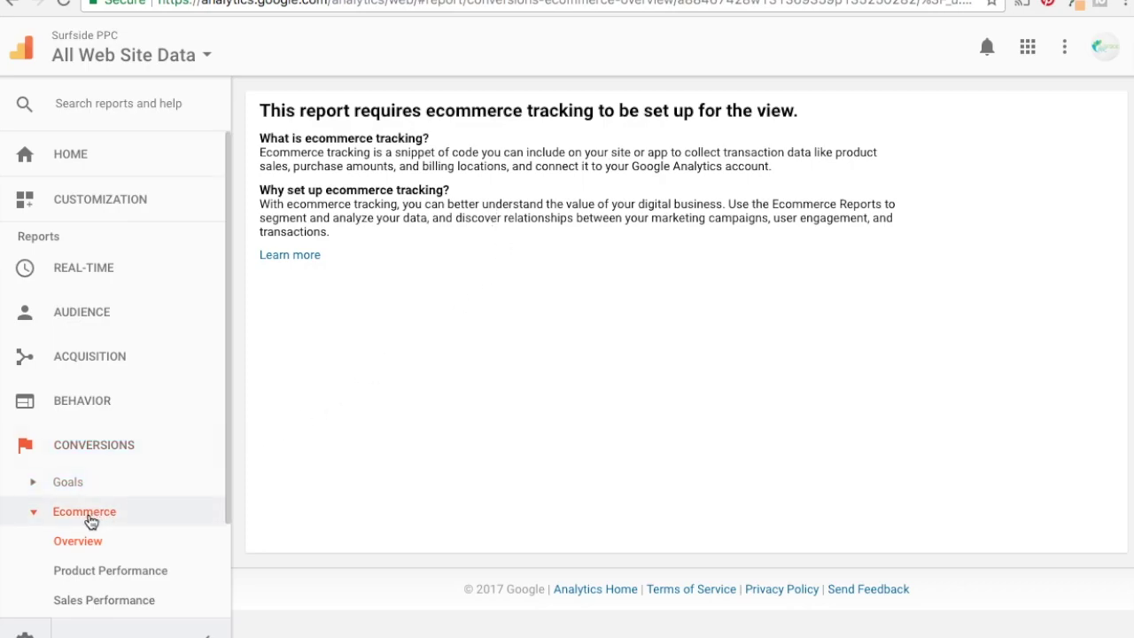
click(86, 514)
click(86, 484)
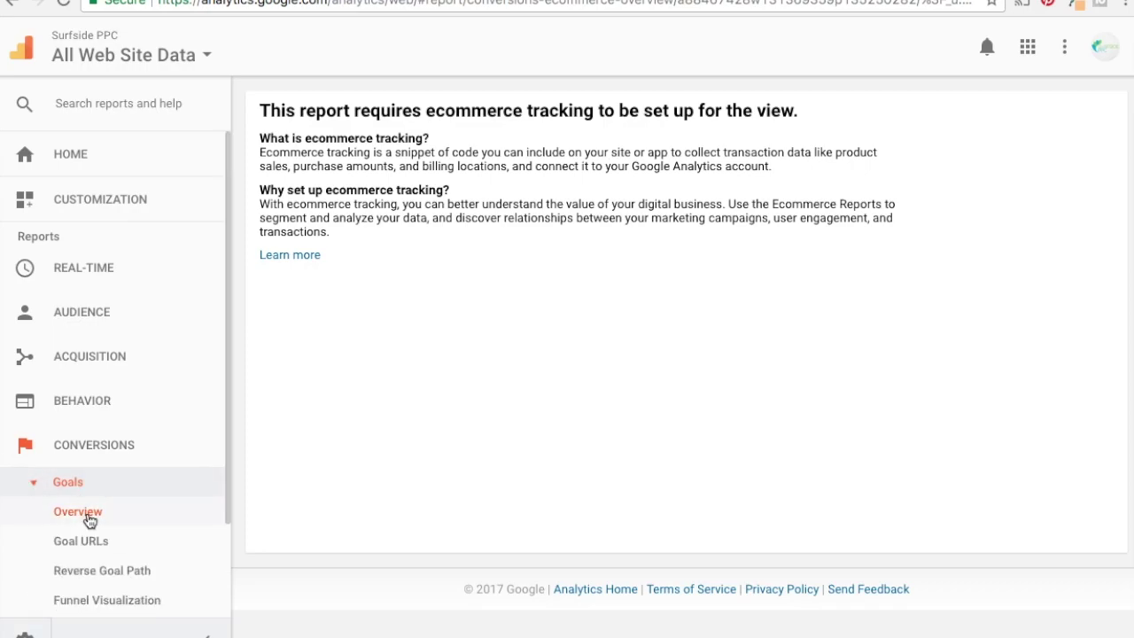
click(87, 514)
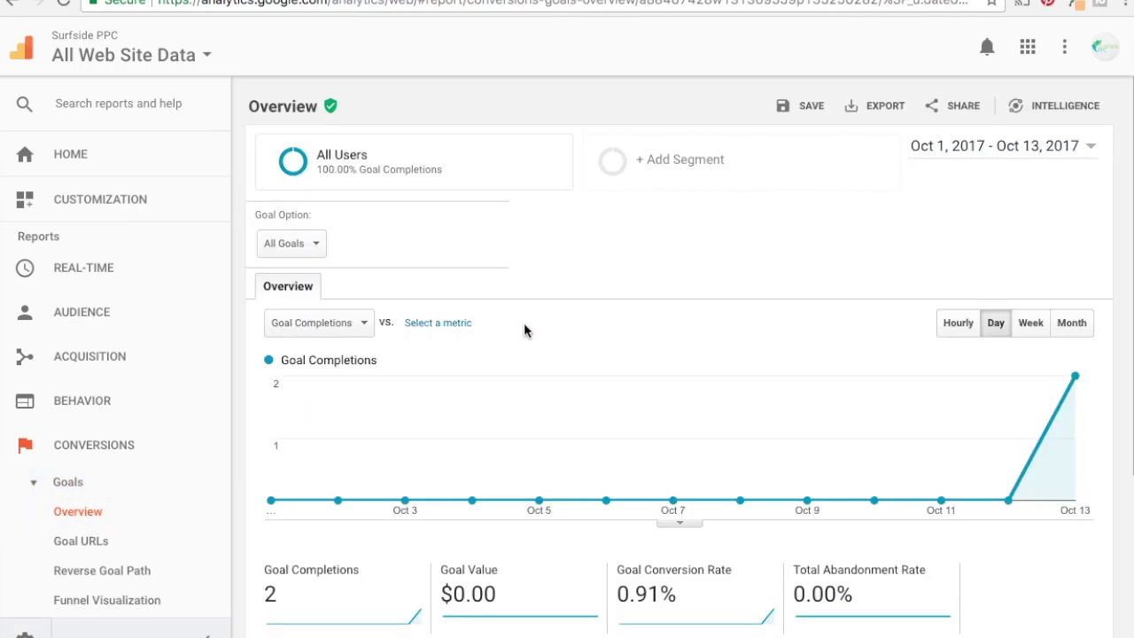
scroll(514, 438, down, 1)
scroll(516, 435, down, 3)
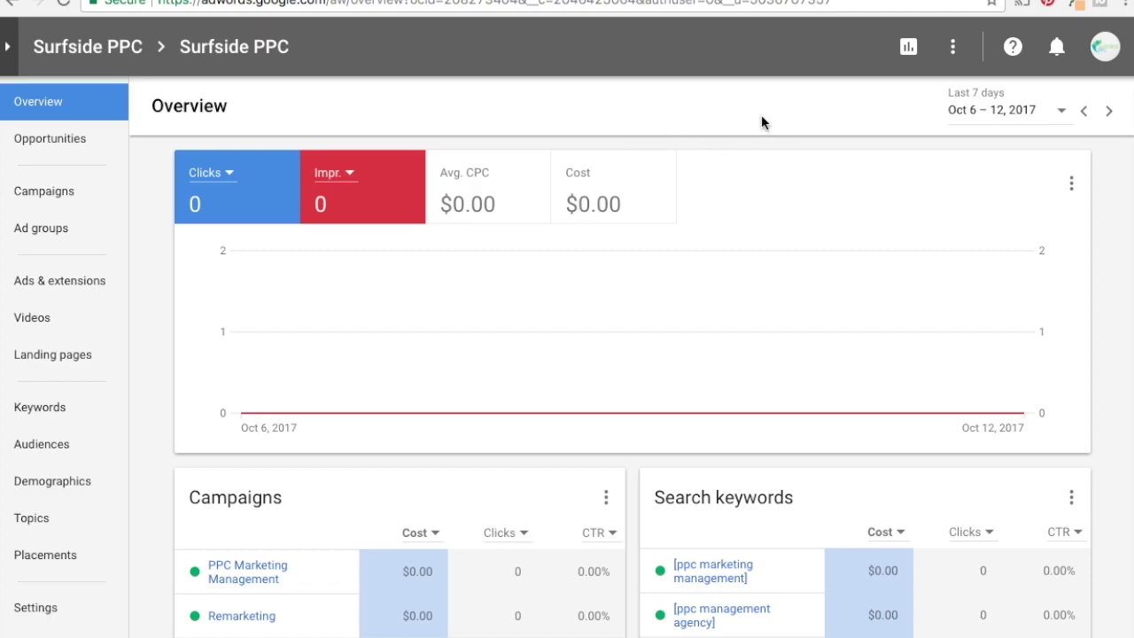
Start a new conversion action from Tools > Measurement > Conversions, choosing Import.
click(953, 50)
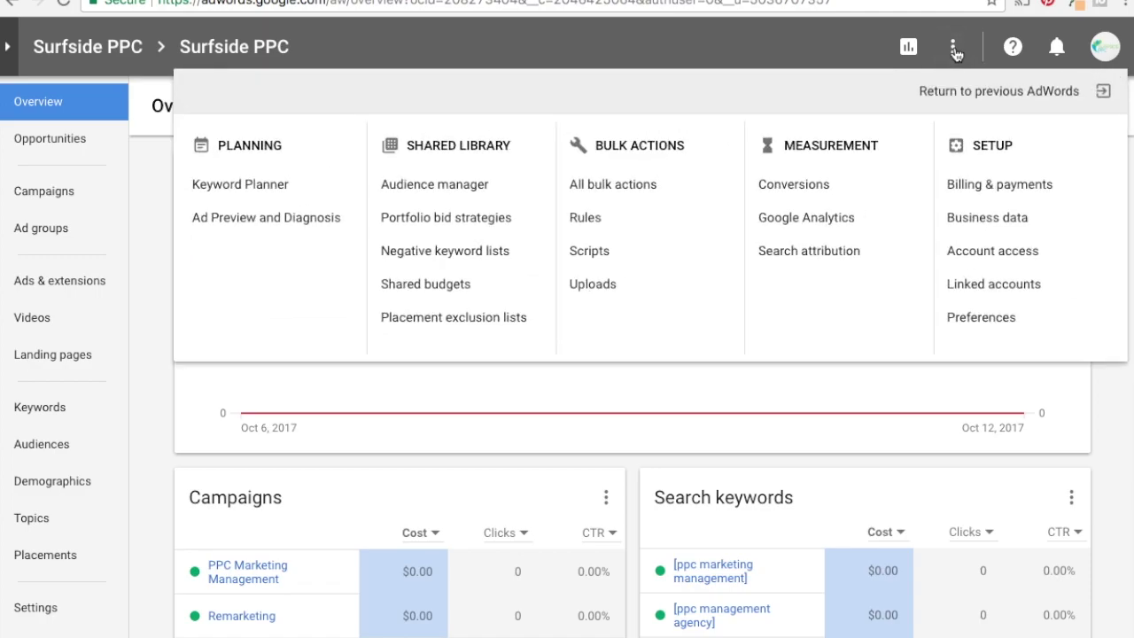
click(809, 190)
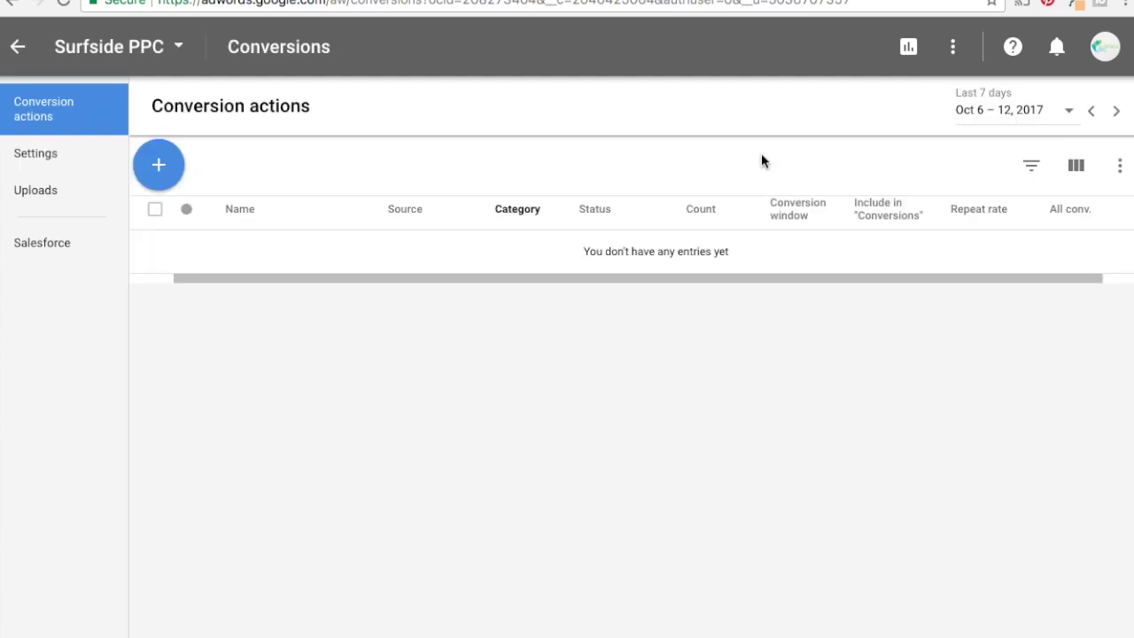
click(158, 166)
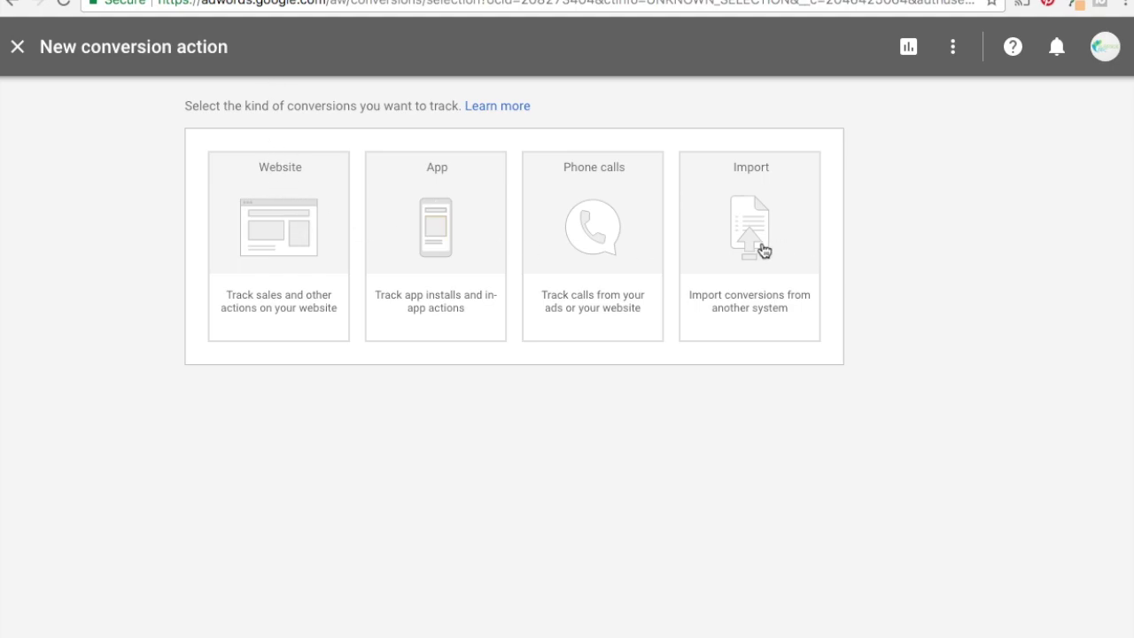
click(762, 248)
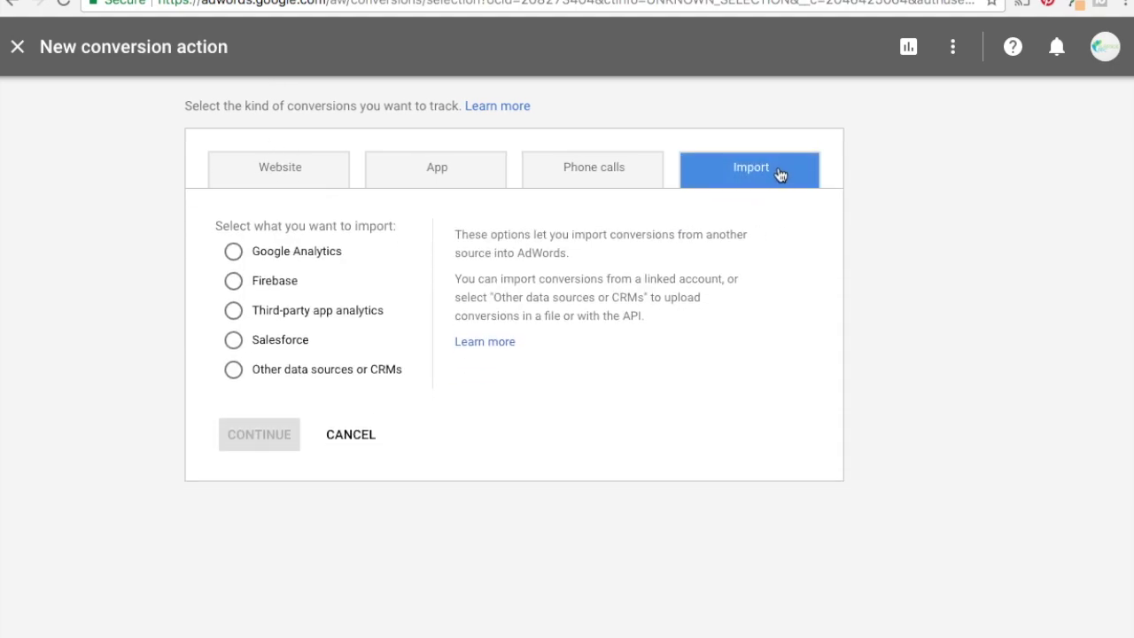
Choose Google Analytics as the import source and continue to its goal list.
click(233, 257)
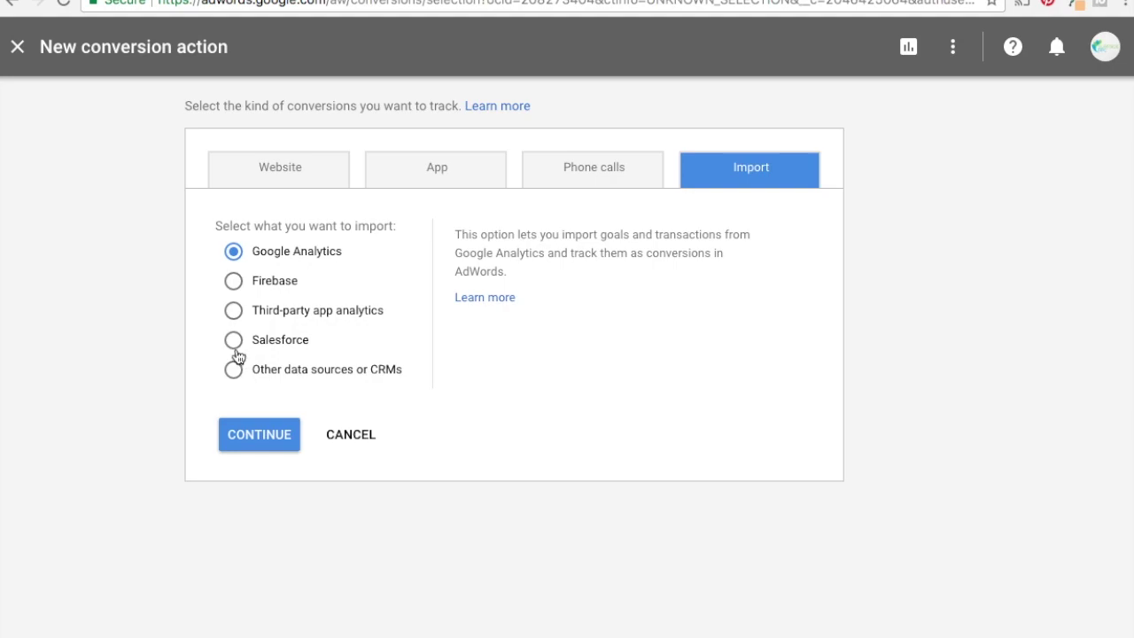
click(252, 438)
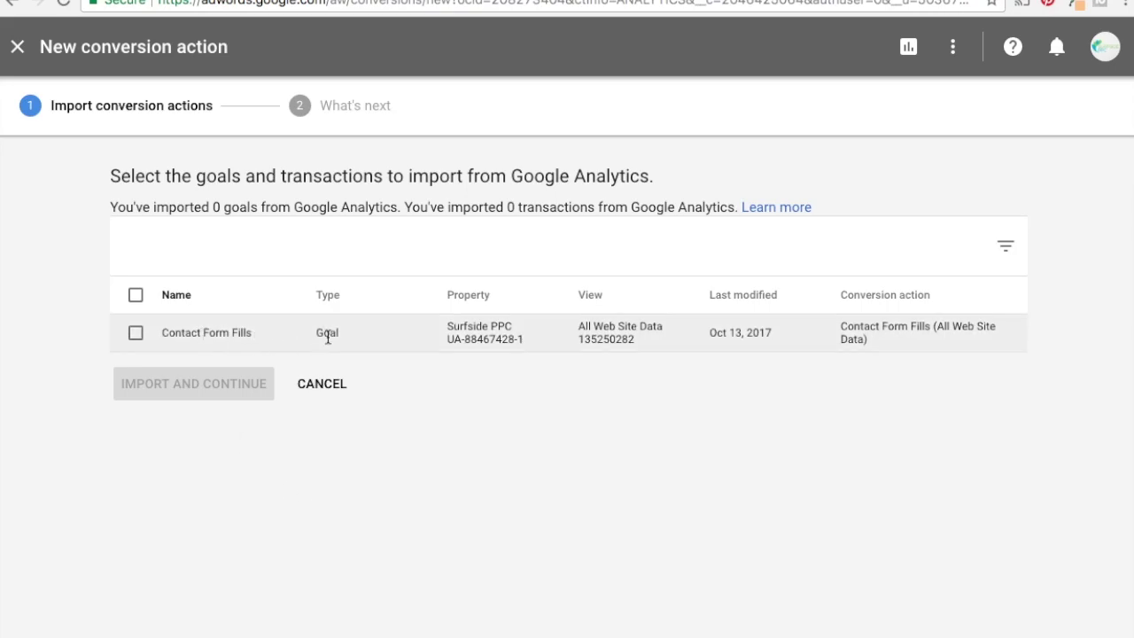
Import the Contact Form Fills goal from All Web Site Data and finish the import.
click(135, 333)
click(188, 389)
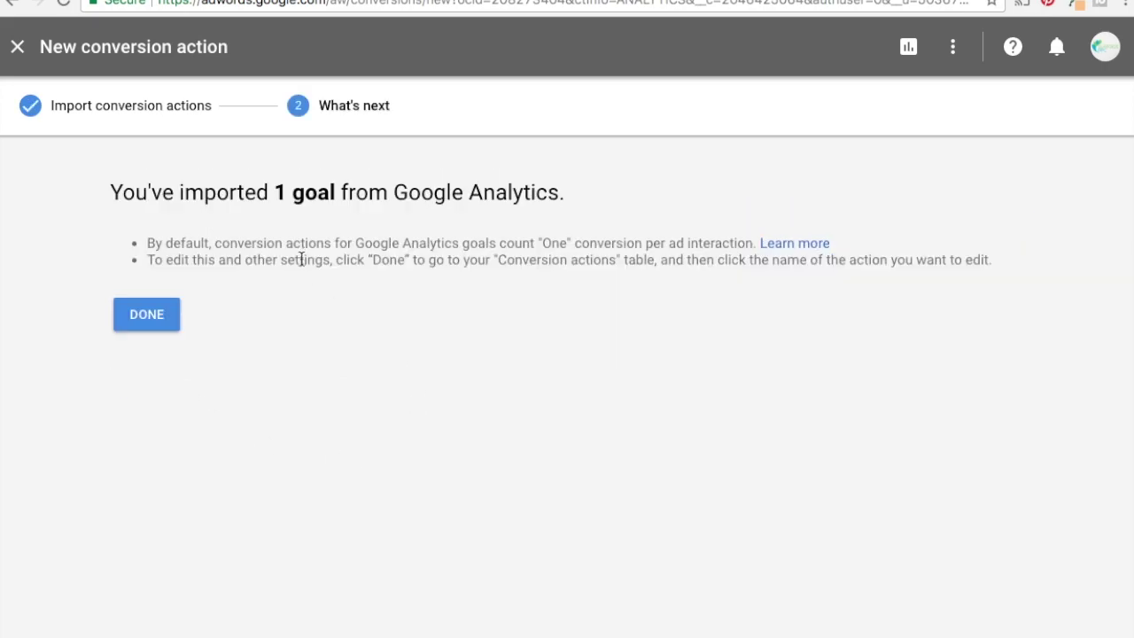
click(147, 315)
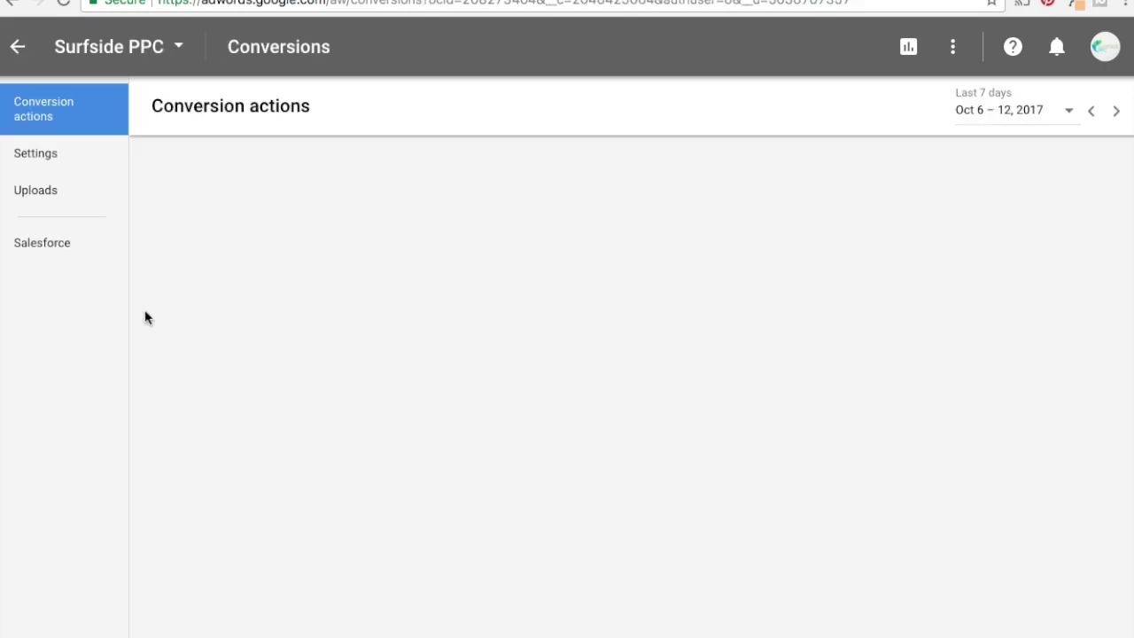